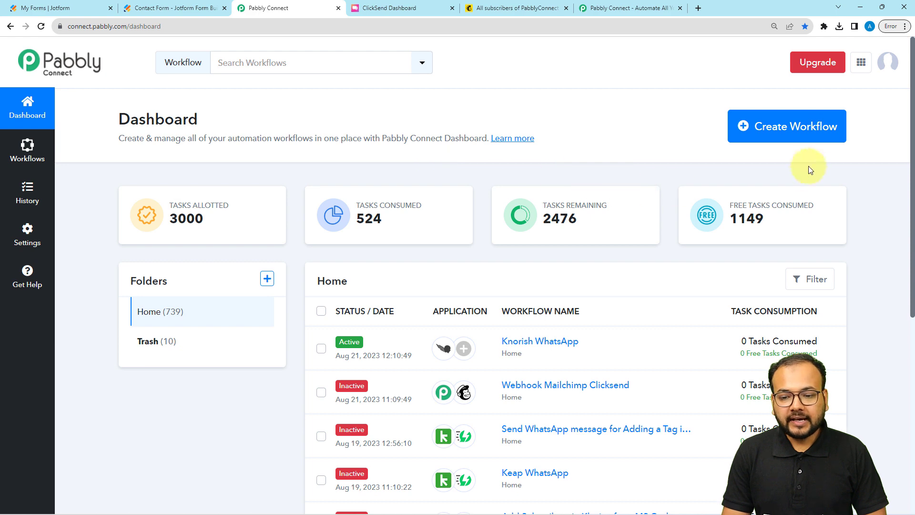
Create a new workflow named 'Send SMS and Create MailChimp Subscriber for Webhook Resp…' from the pasted name
click(785, 128)
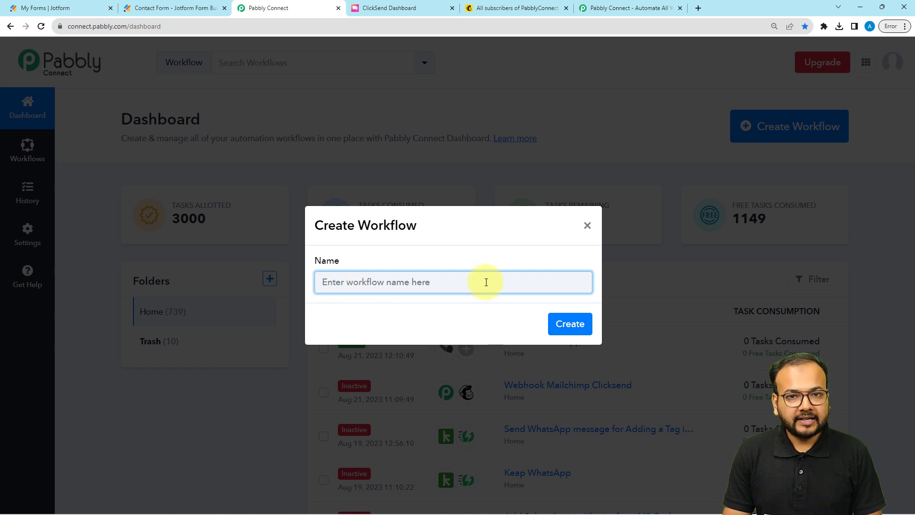
key(ctrl+v)
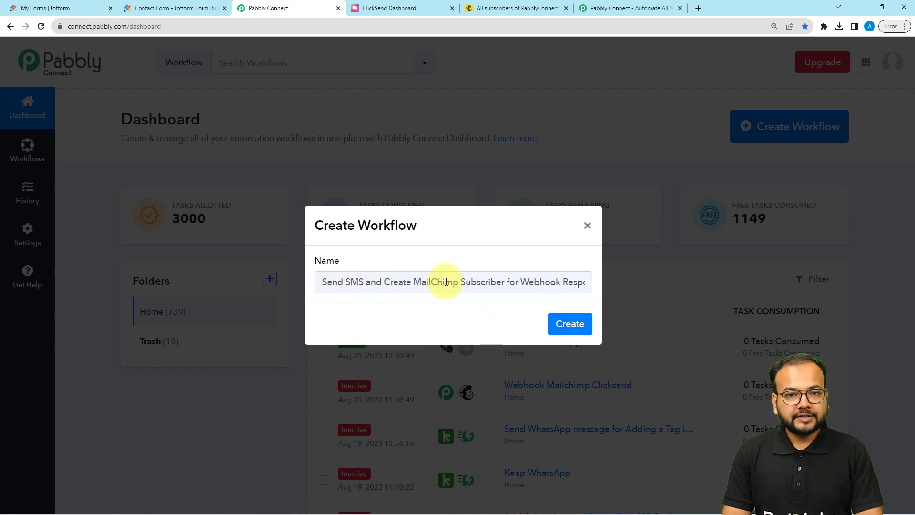
click(564, 326)
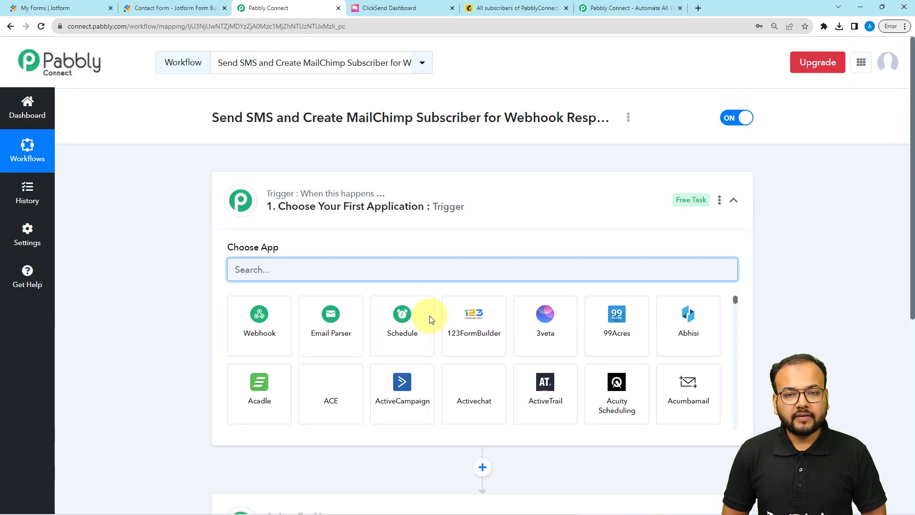
Highlight the SMS and MailChimp parts of the title, then expand the trigger step's app choices
click(458, 202)
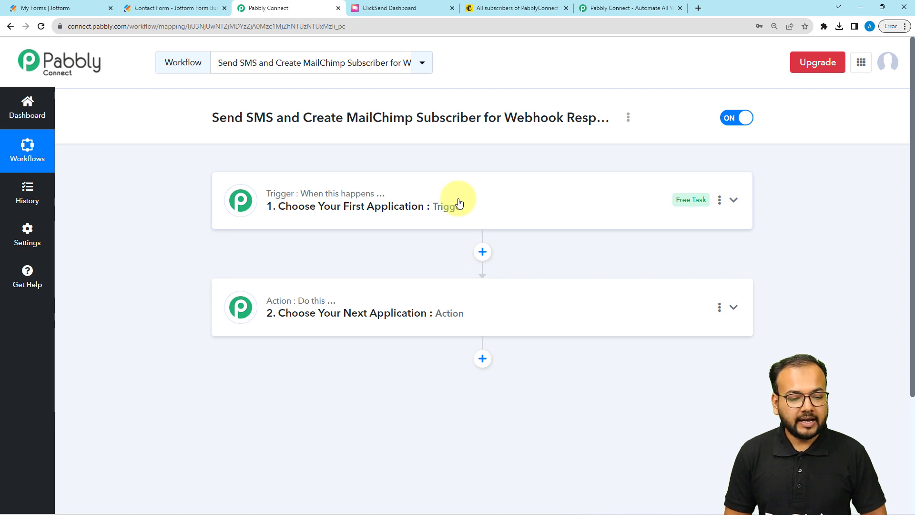
mouse_move(280, 199)
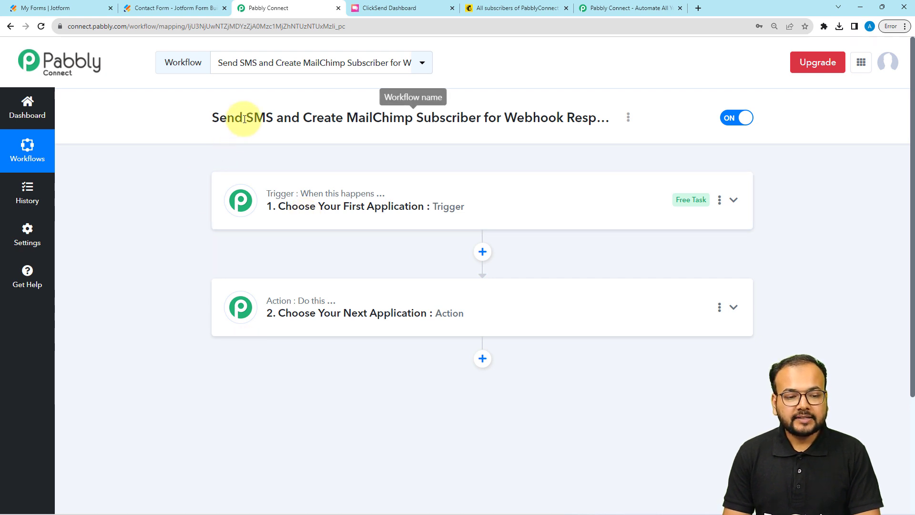
drag(243, 118, 274, 118)
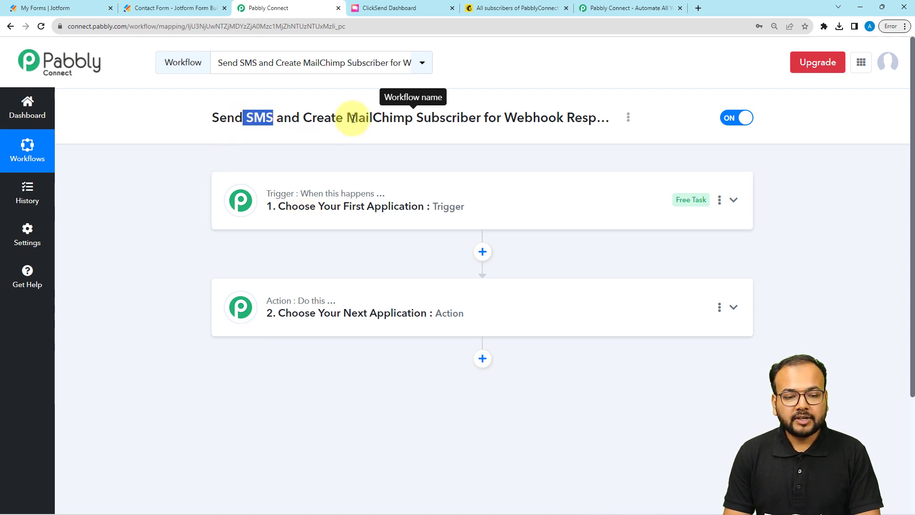
drag(352, 118, 408, 134)
click(370, 216)
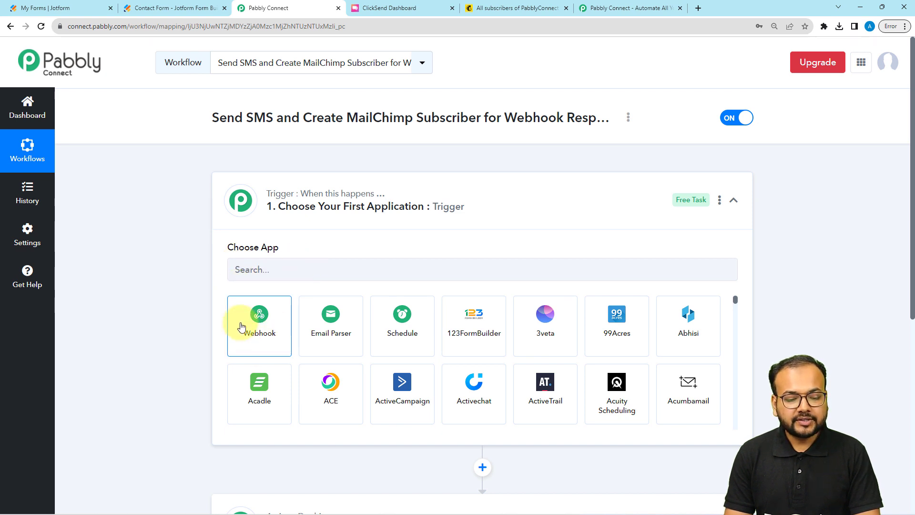
Set Webhook by Pabbly as the trigger, copy its webhook URL, and switch to Jotform's forms
click(249, 338)
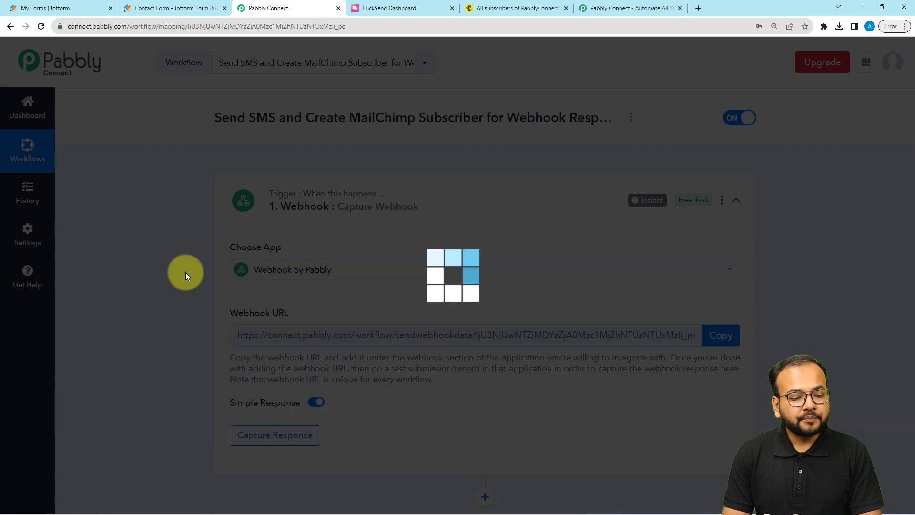
scroll(185, 274, down, 1)
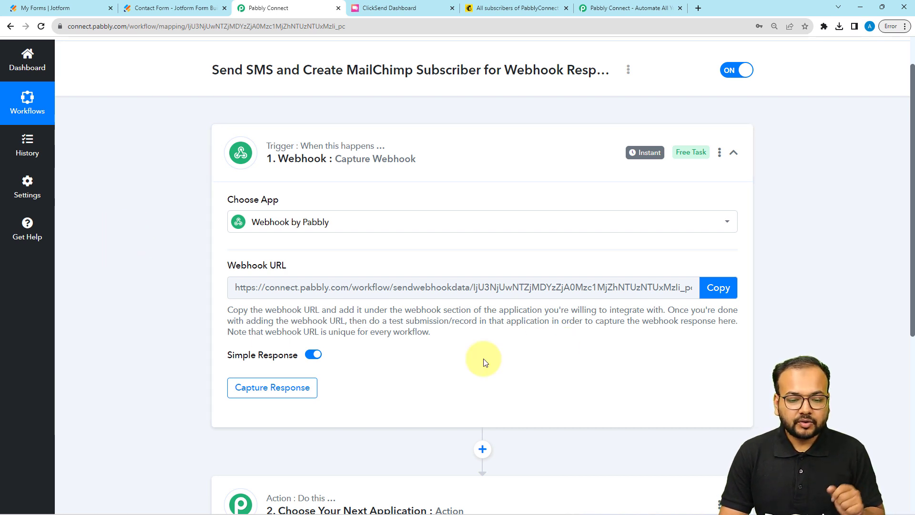
click(718, 288)
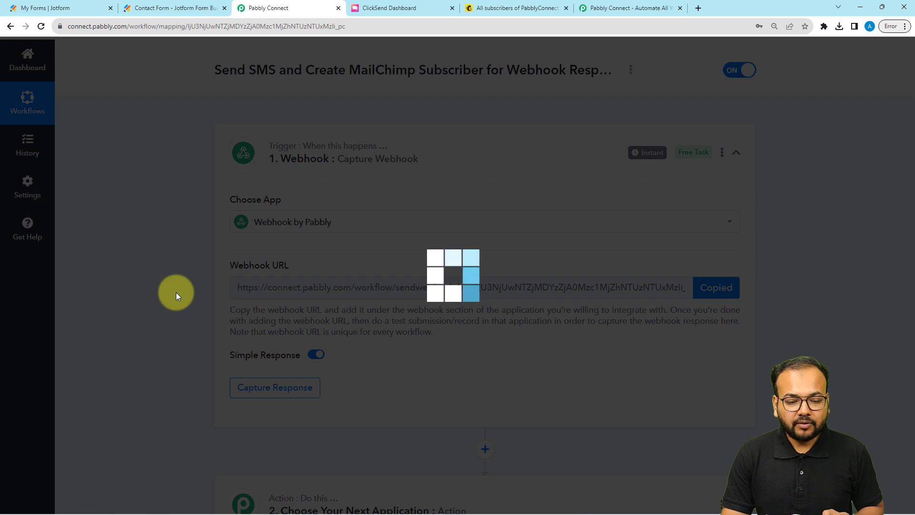
scroll(176, 293, down, 3)
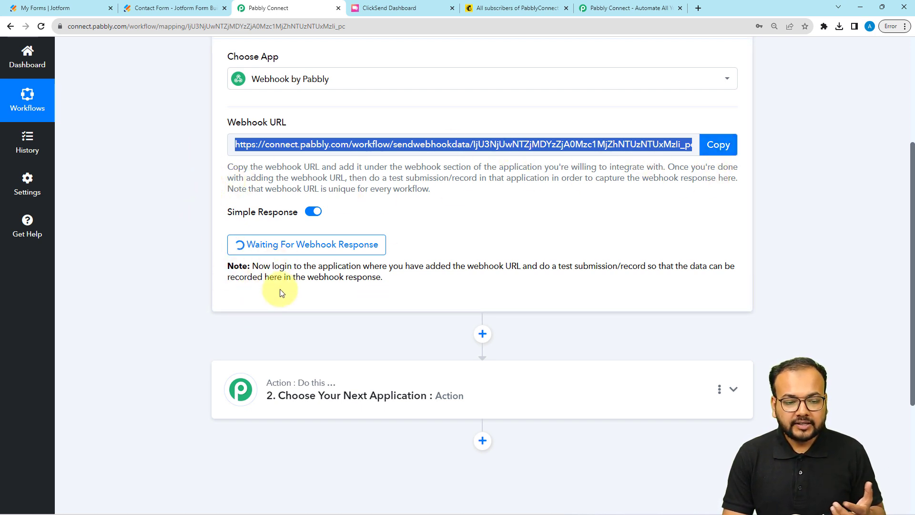
click(78, 13)
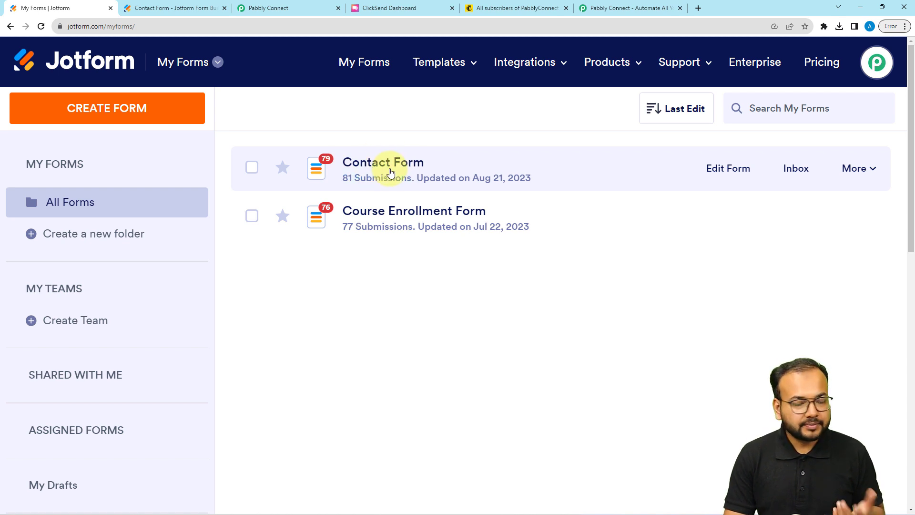
Open the WebHooks integration in the Contact Form's Integrations settings
click(861, 174)
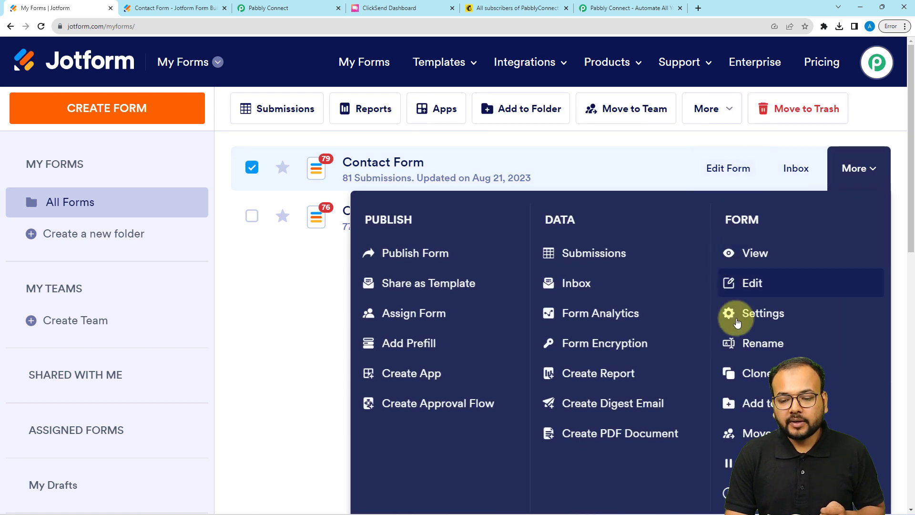
click(737, 323)
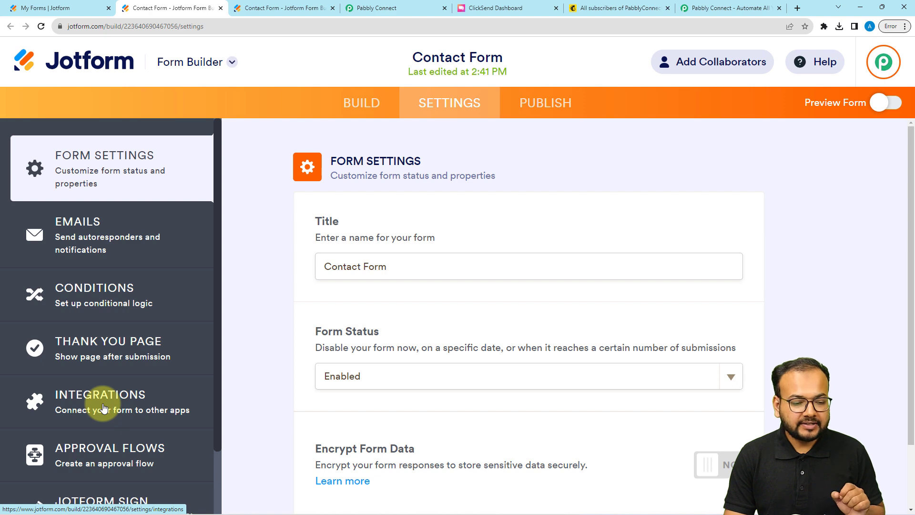
click(104, 408)
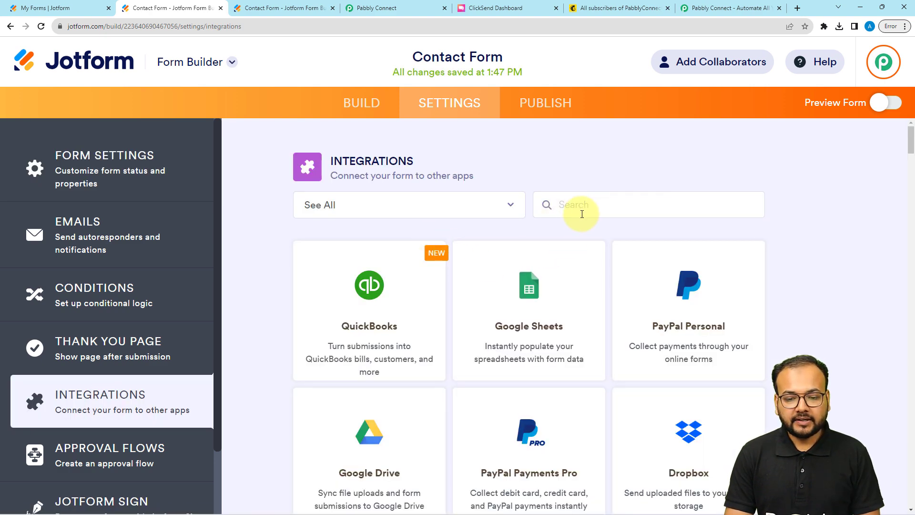
text(we)
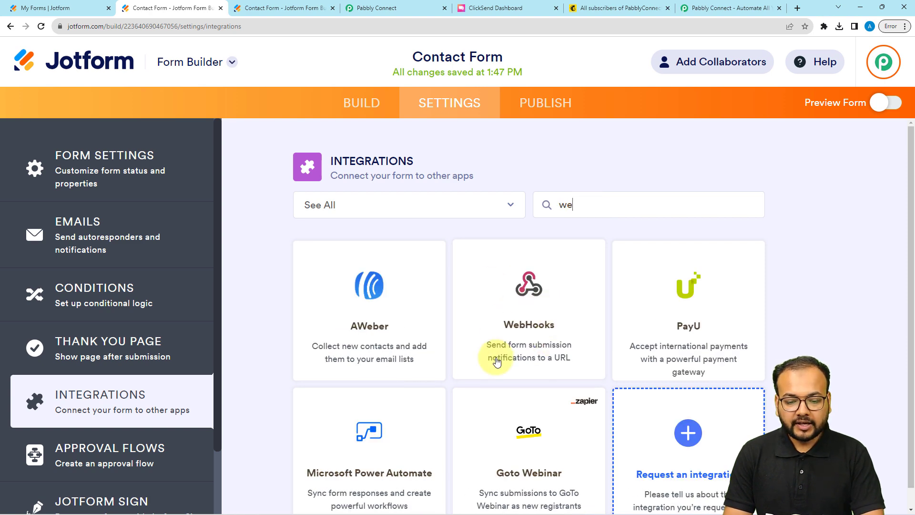
click(536, 342)
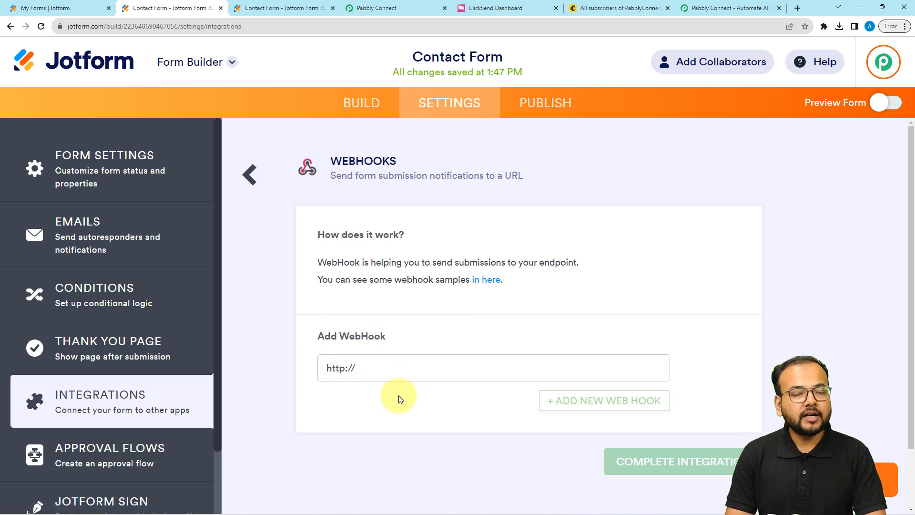
Replace the webhook address with the Pabbly URL, complete the integration, and go to Publish
key(BackSpace)
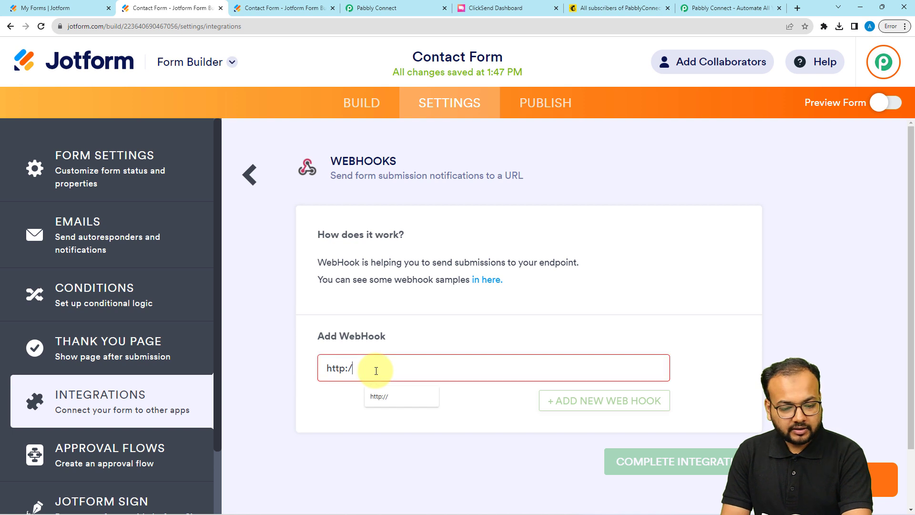
key(BackSpace)
key(BackSpace)
right_click(348, 368)
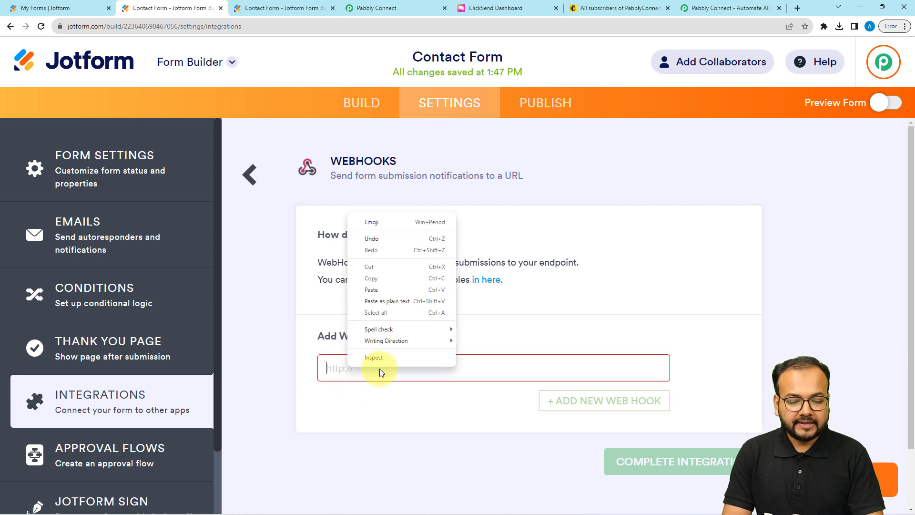
click(377, 300)
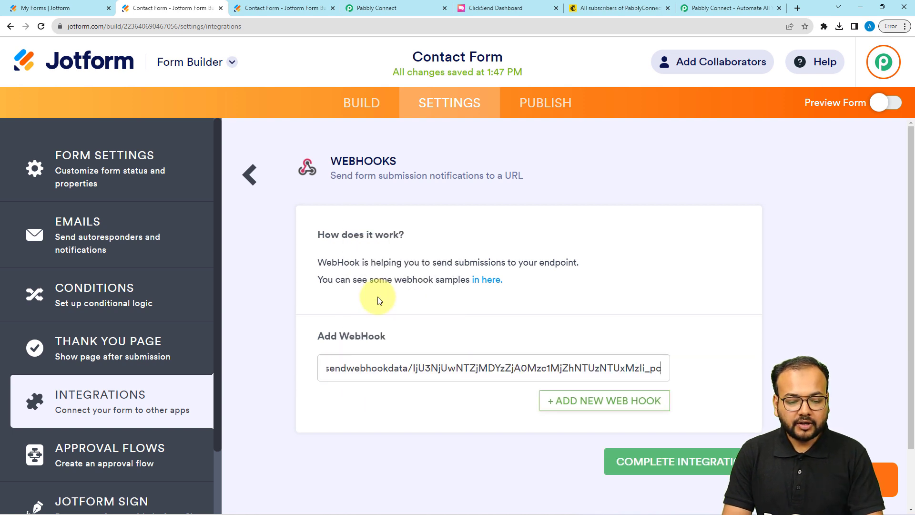
click(374, 411)
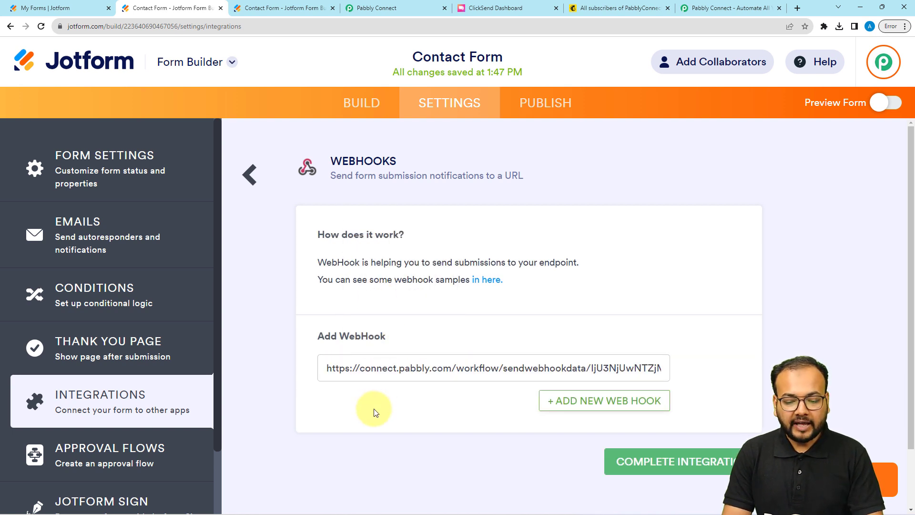
click(642, 470)
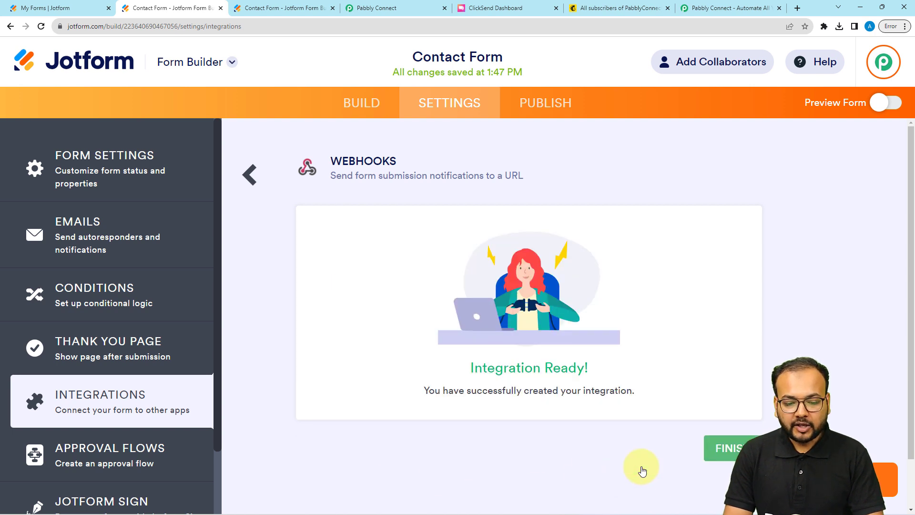
drag(465, 370, 600, 382)
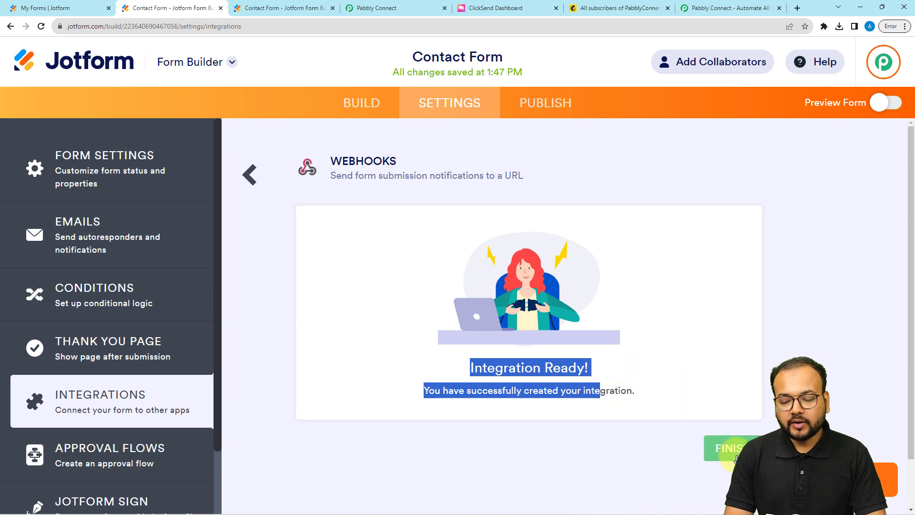
click(722, 448)
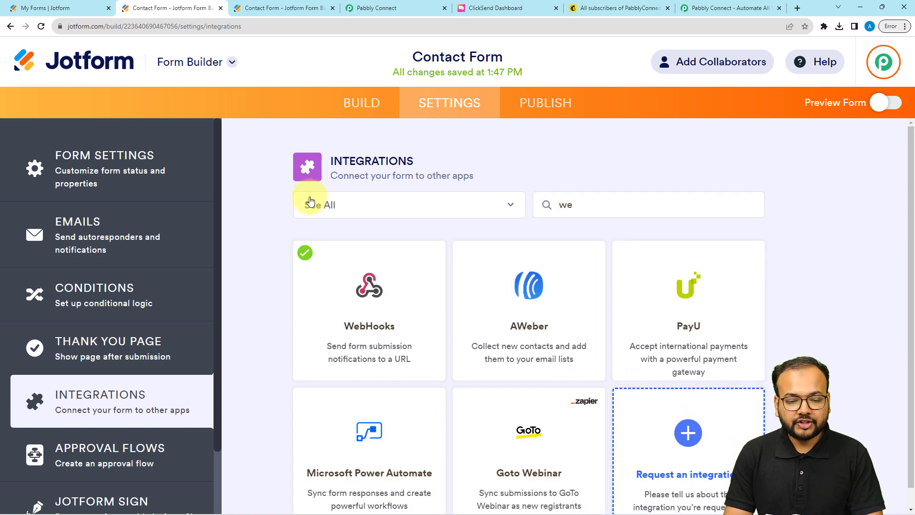
click(545, 105)
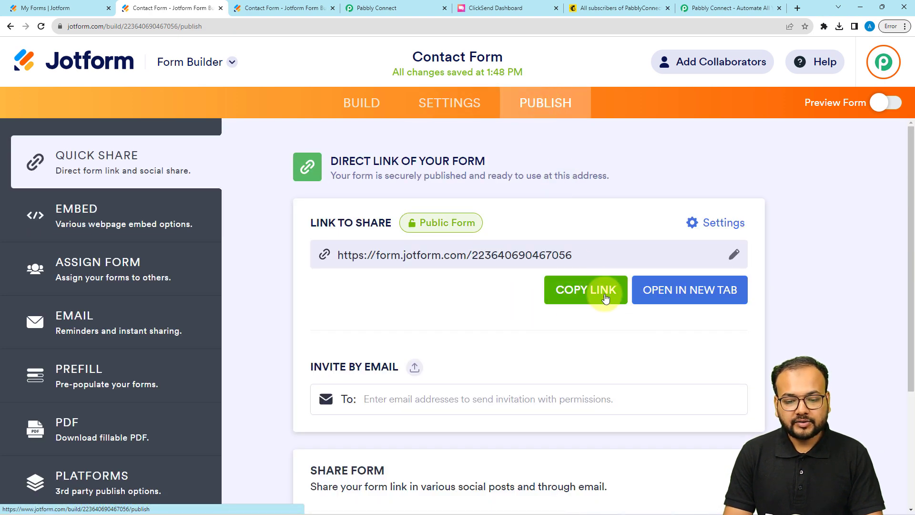
Open the live Contact Form in a new tab and review Pabbly's test-submission note
click(655, 289)
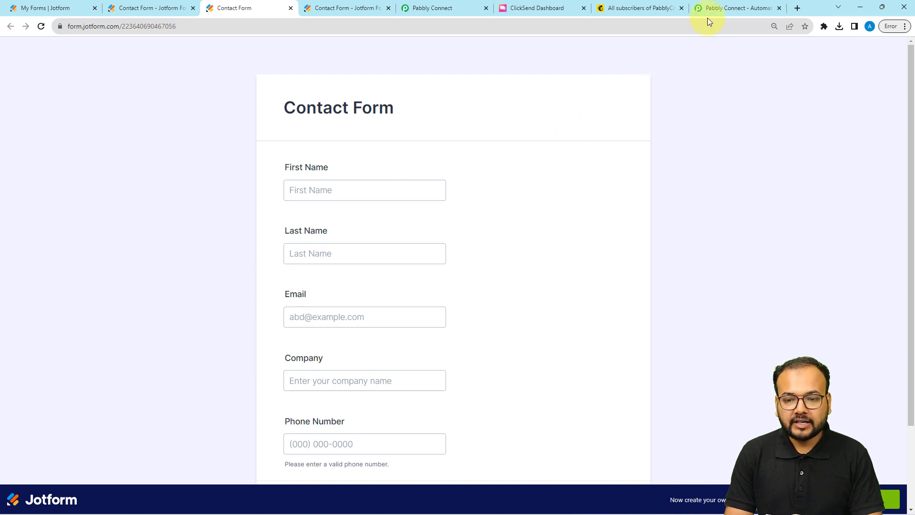
click(451, 9)
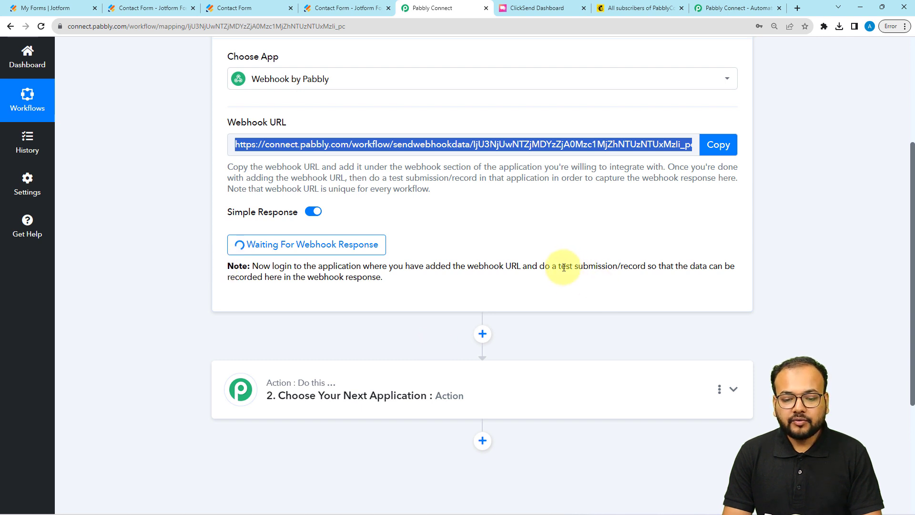
drag(559, 268, 627, 280)
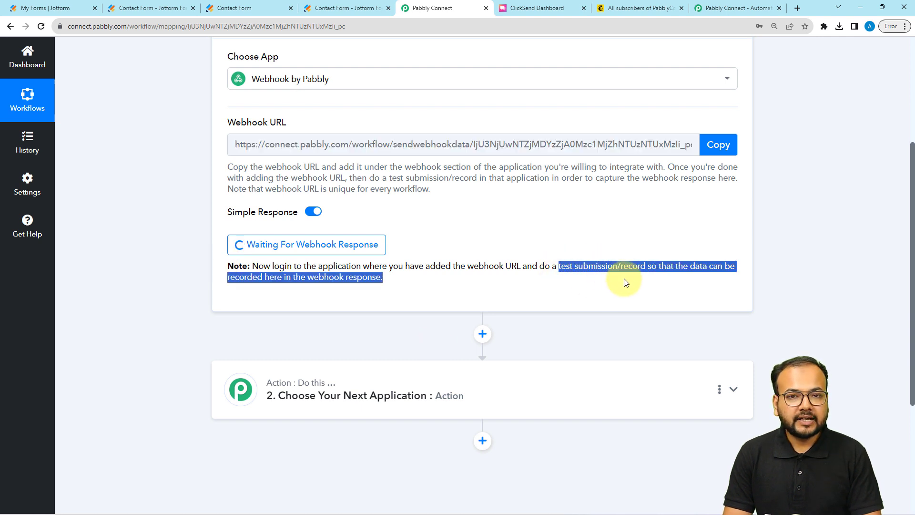
click(164, 162)
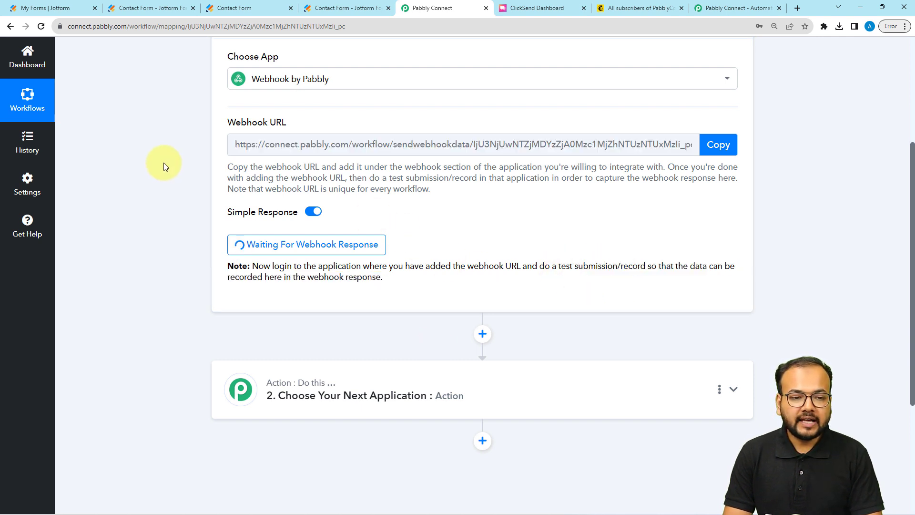
Fill in the Contact Form with sample details, submit it, and return to Pabbly Connect
click(234, 9)
click(317, 189)
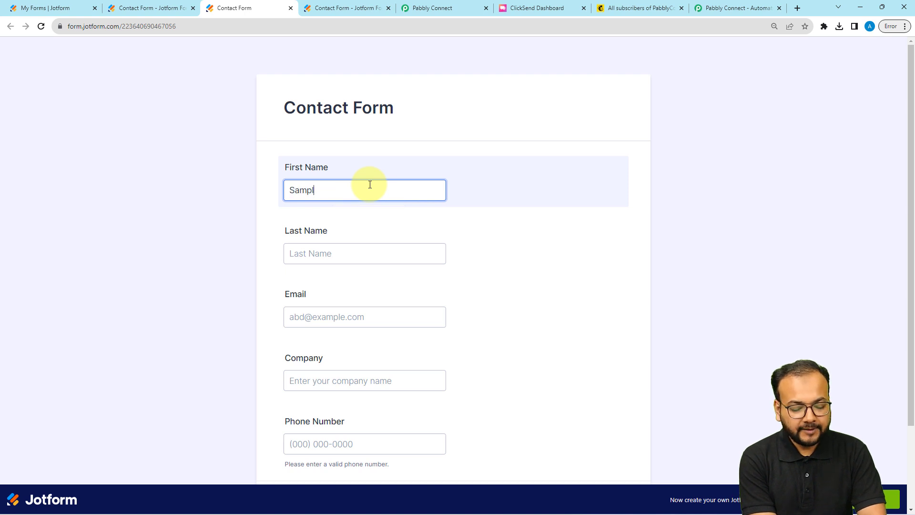
click(375, 250)
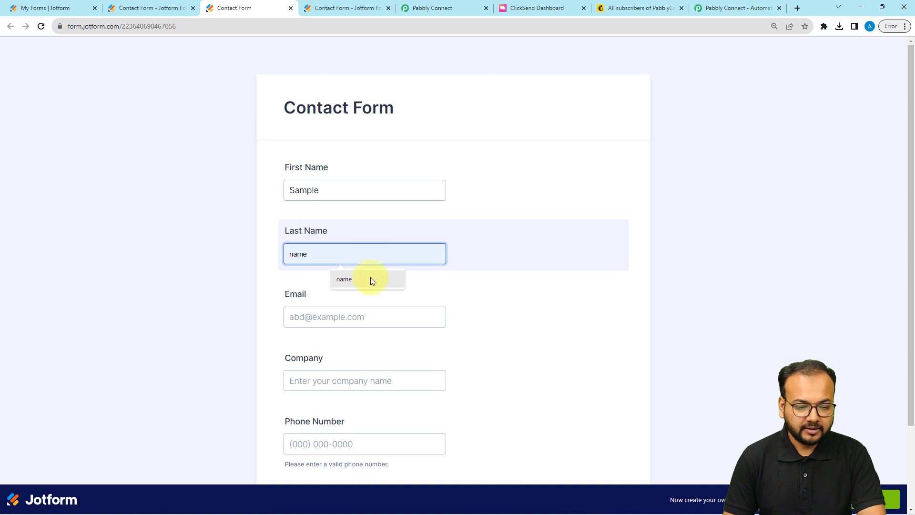
click(341, 317)
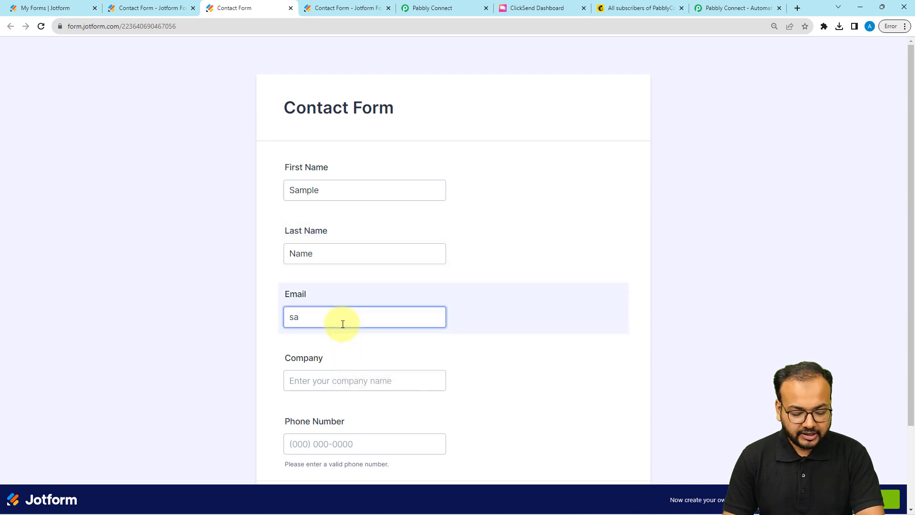
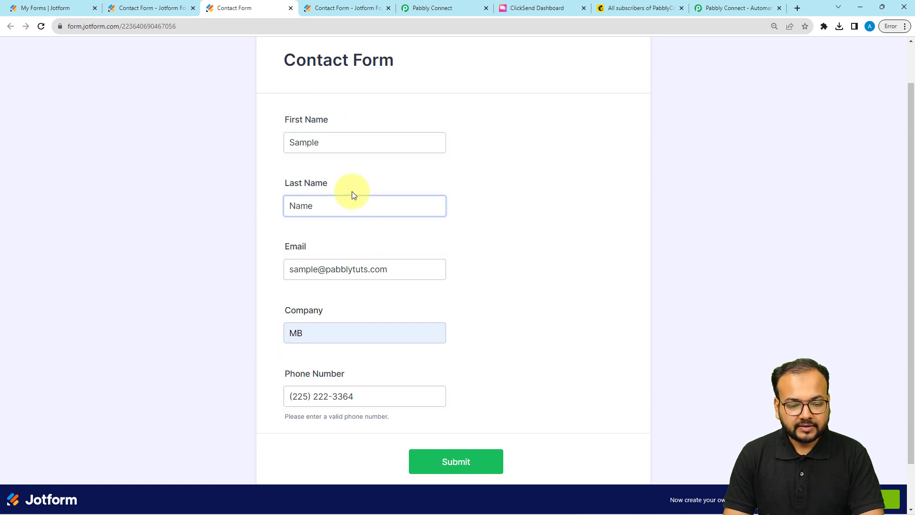
scroll(220, 228, up, 1)
scroll(218, 227, down, 2)
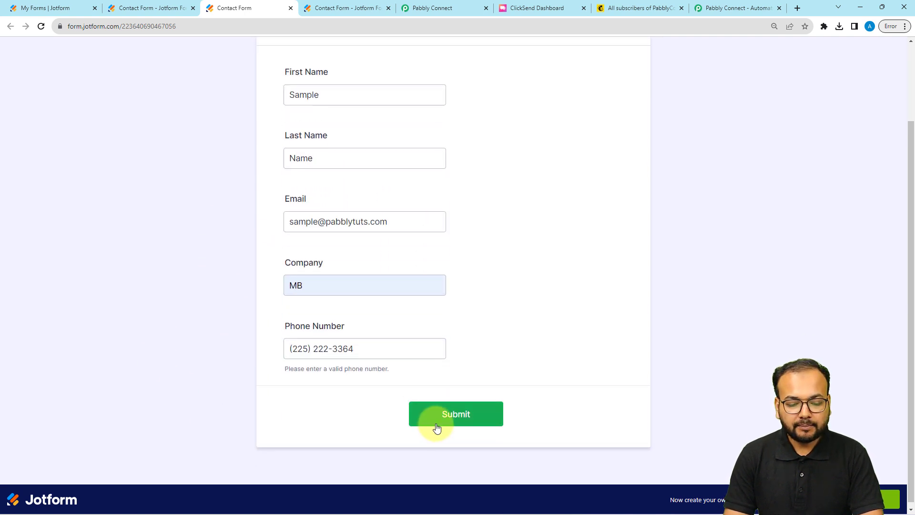
click(436, 424)
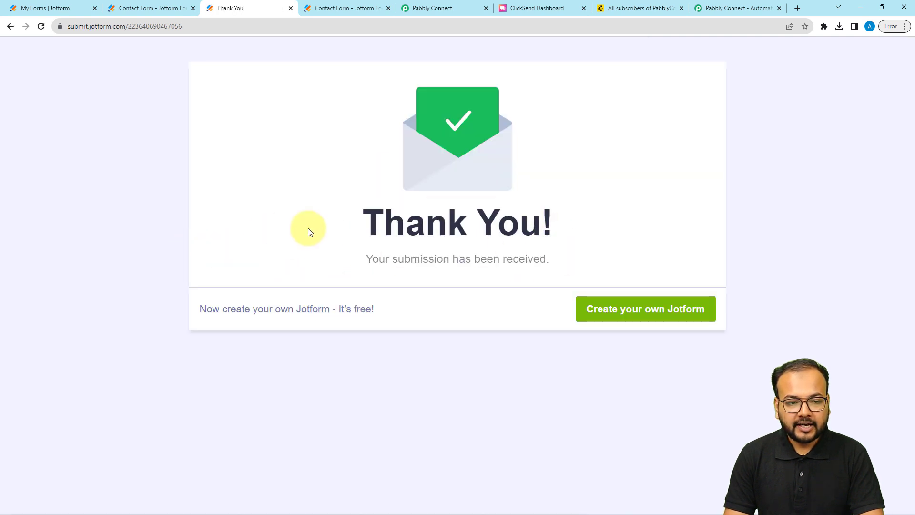
click(421, 6)
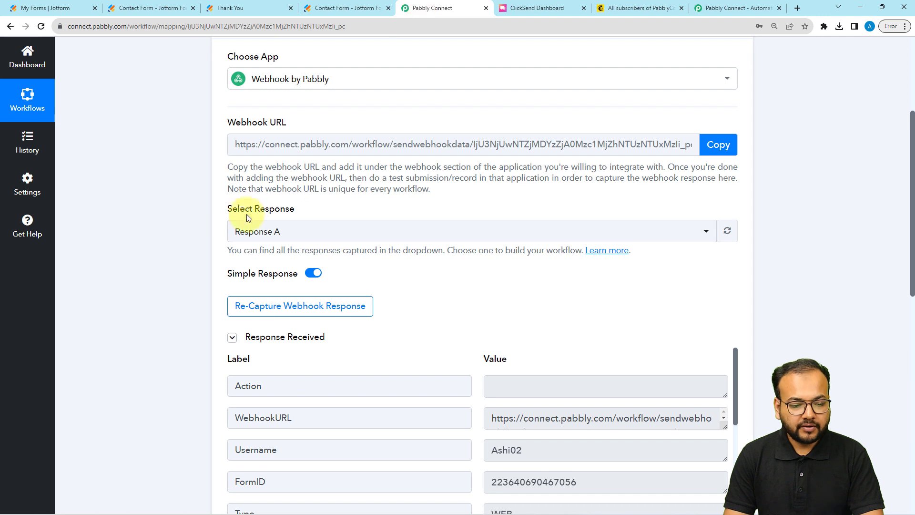
scroll(201, 260, down, 5)
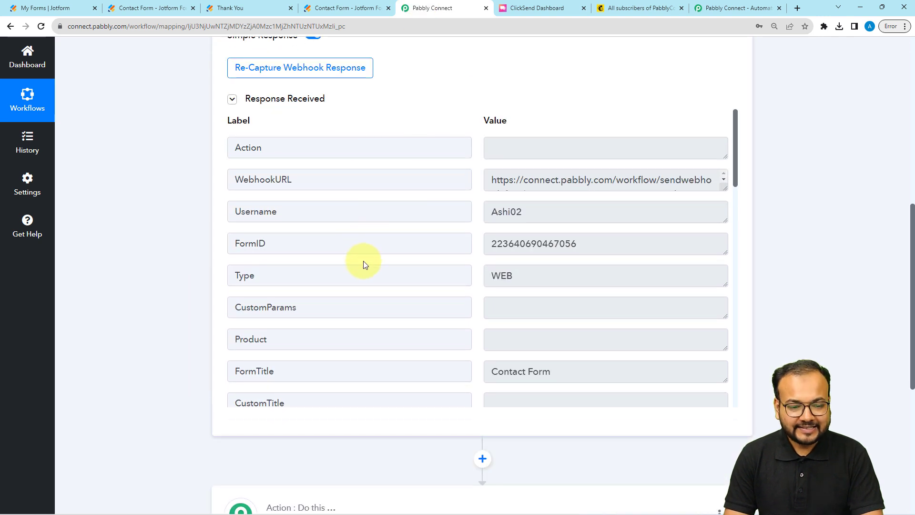
scroll(357, 224, up, 2)
scroll(371, 260, down, 1)
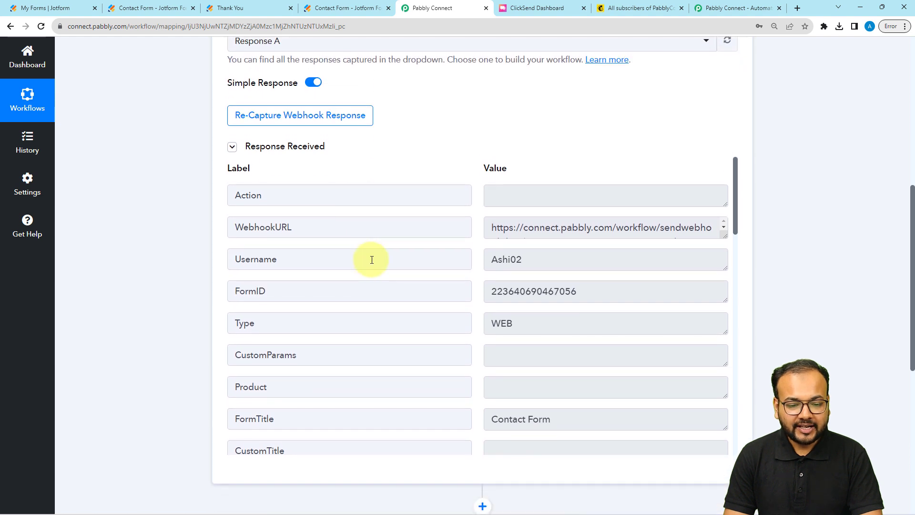
scroll(376, 264, down, 1)
scroll(376, 266, down, 8)
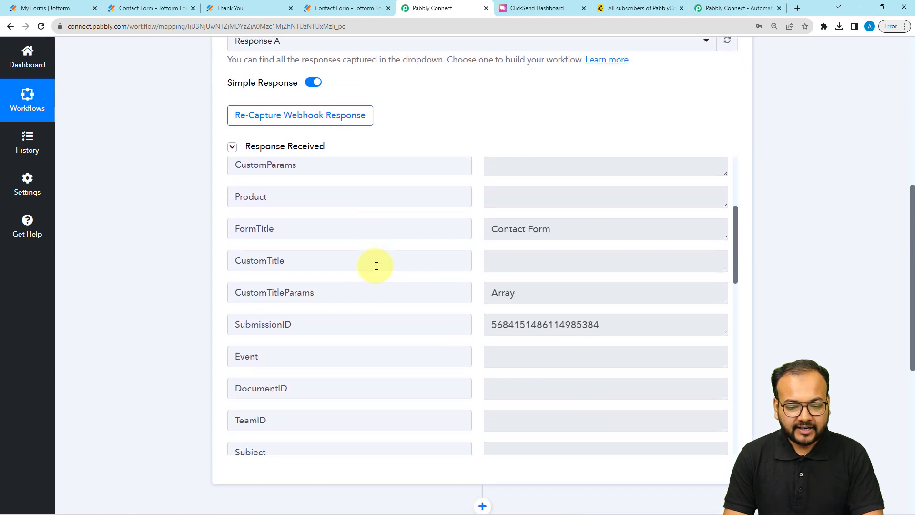
scroll(376, 266, down, 3)
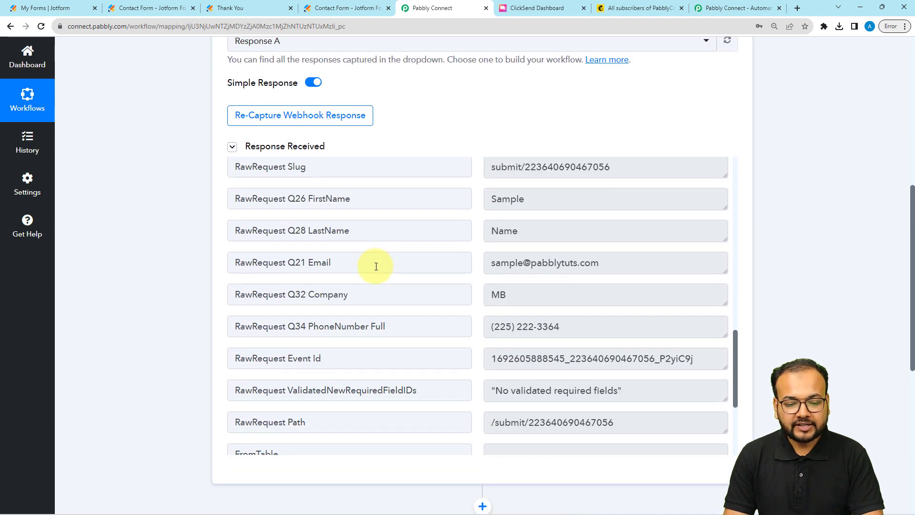
drag(532, 202, 466, 201)
double_click(512, 230)
drag(614, 262, 466, 300)
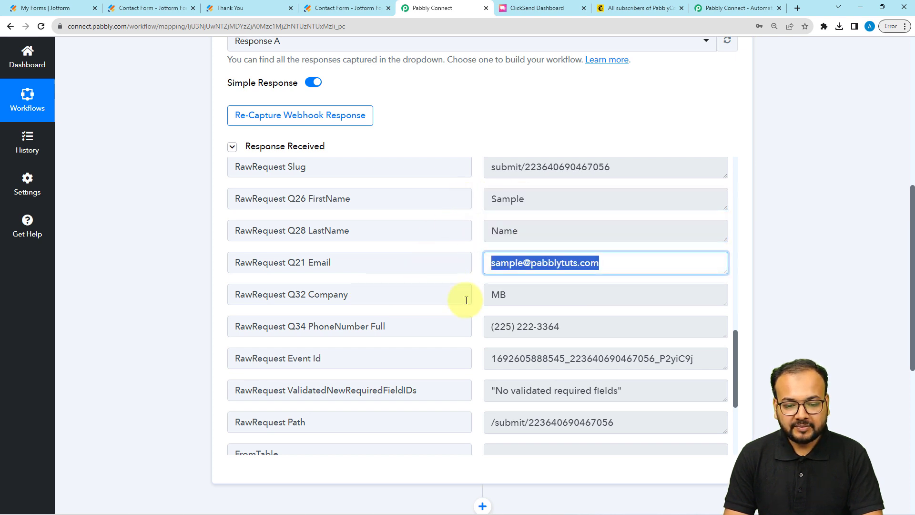
drag(579, 328, 449, 298)
scroll(425, 306, down, 4)
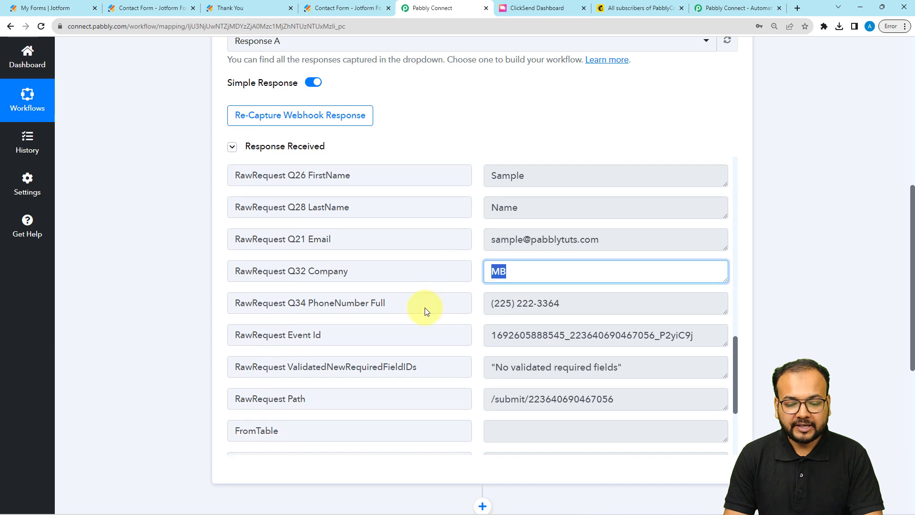
scroll(425, 308, down, 1)
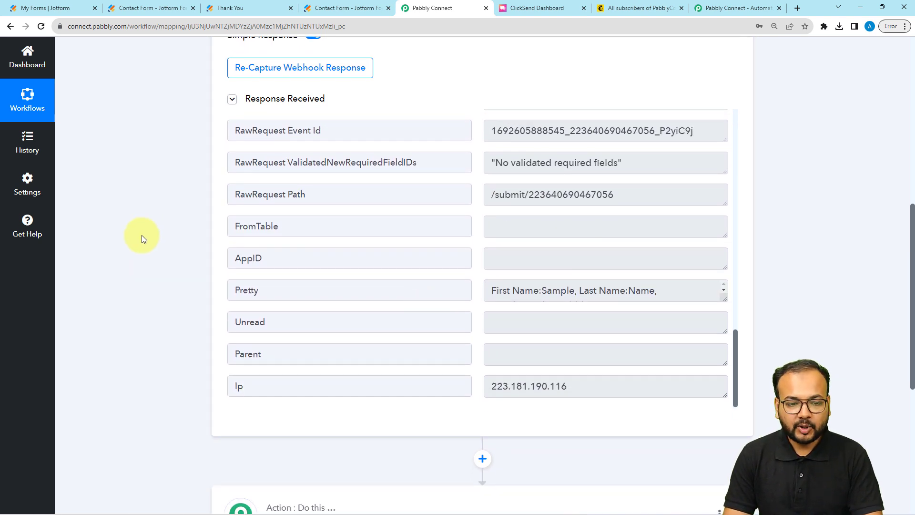
scroll(142, 235, down, 5)
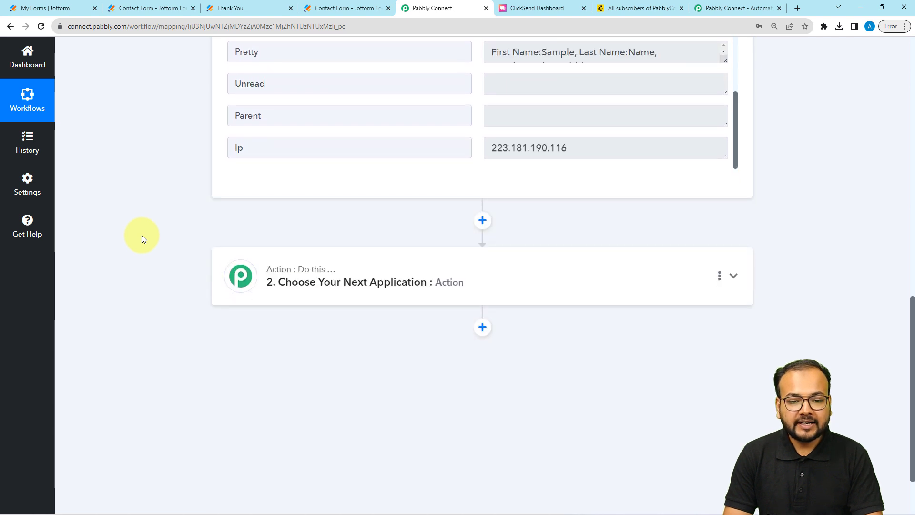
scroll(142, 235, down, 1)
scroll(141, 236, down, 1)
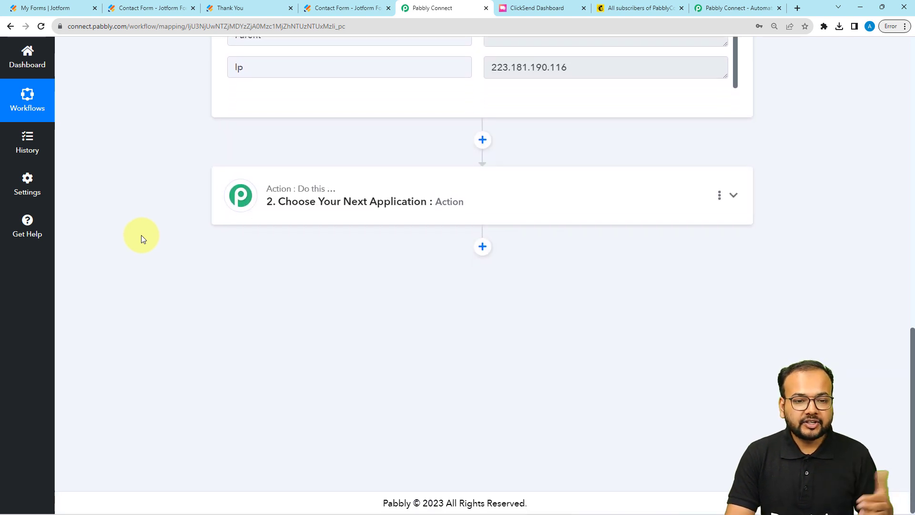
scroll(141, 235, up, 10)
scroll(141, 234, up, 3)
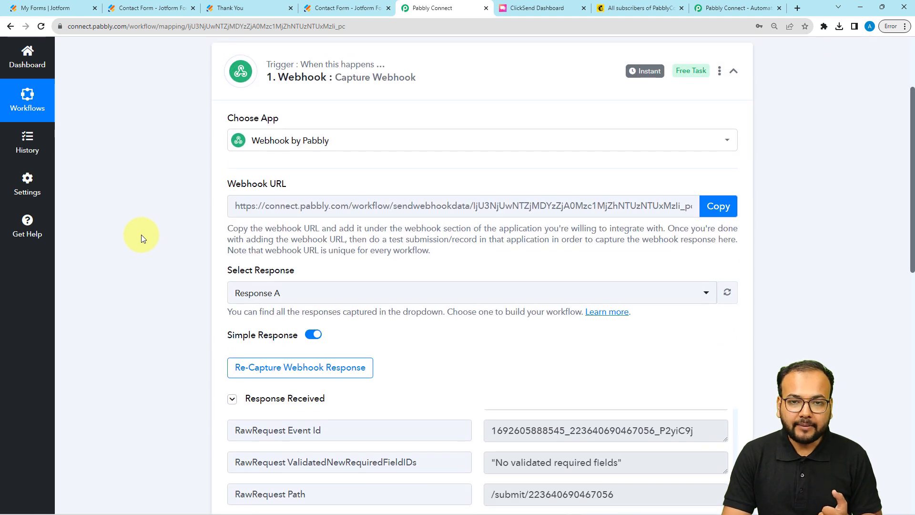
scroll(141, 234, down, 6)
scroll(141, 235, down, 3)
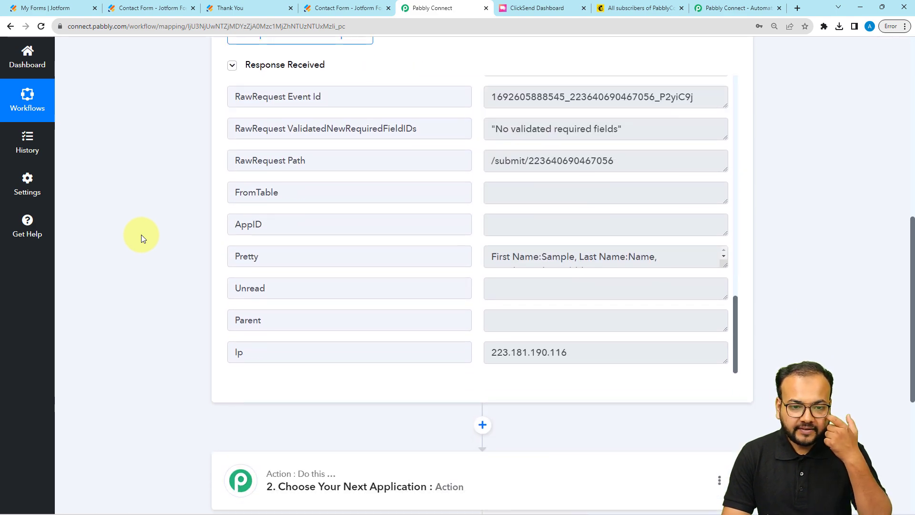
scroll(141, 235, down, 4)
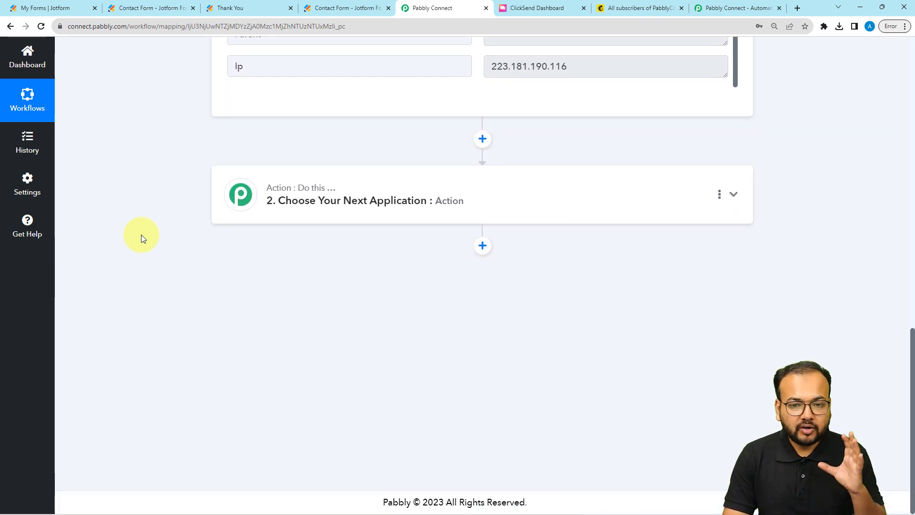
Set step 2 to Mailchimp with the Add New Member with Custom Fields action event
click(369, 209)
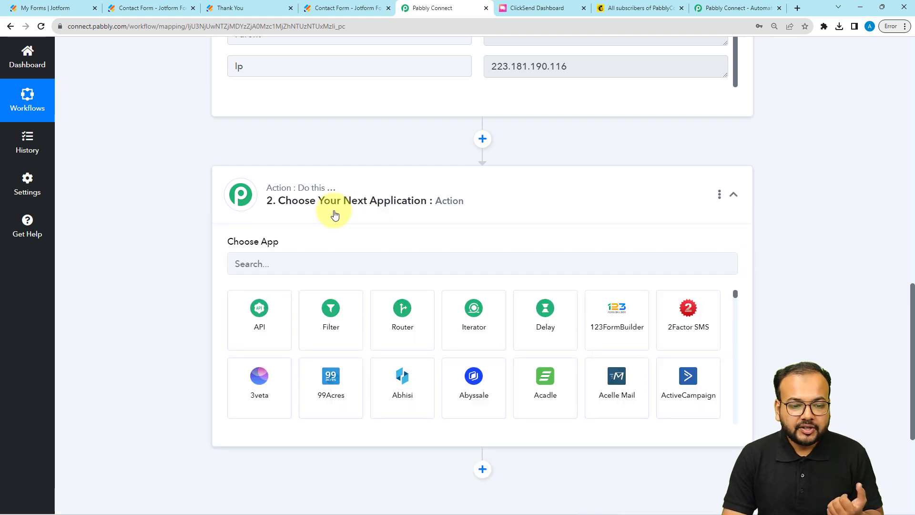
click(407, 266)
text(mail)
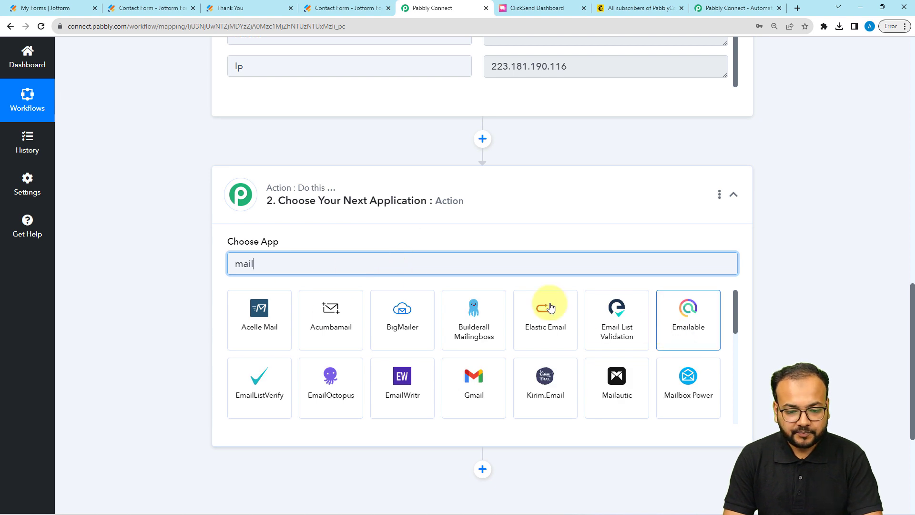
text(ch)
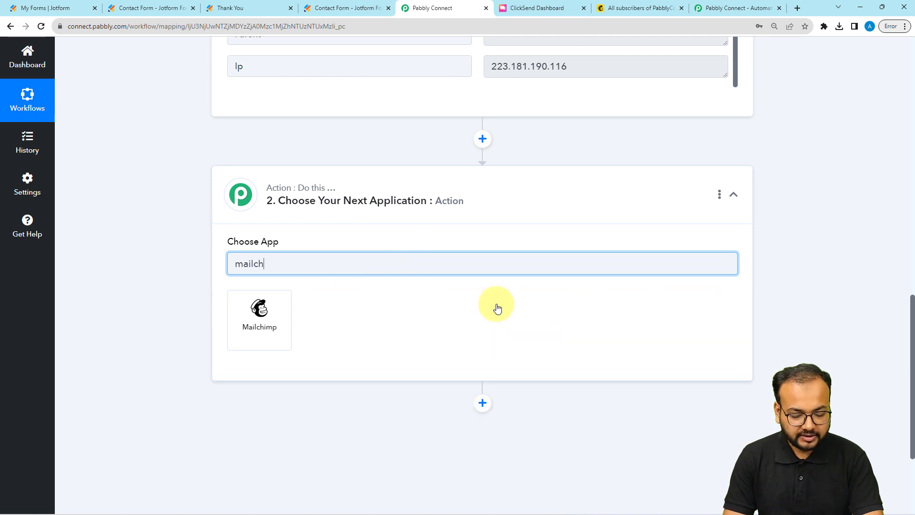
click(251, 315)
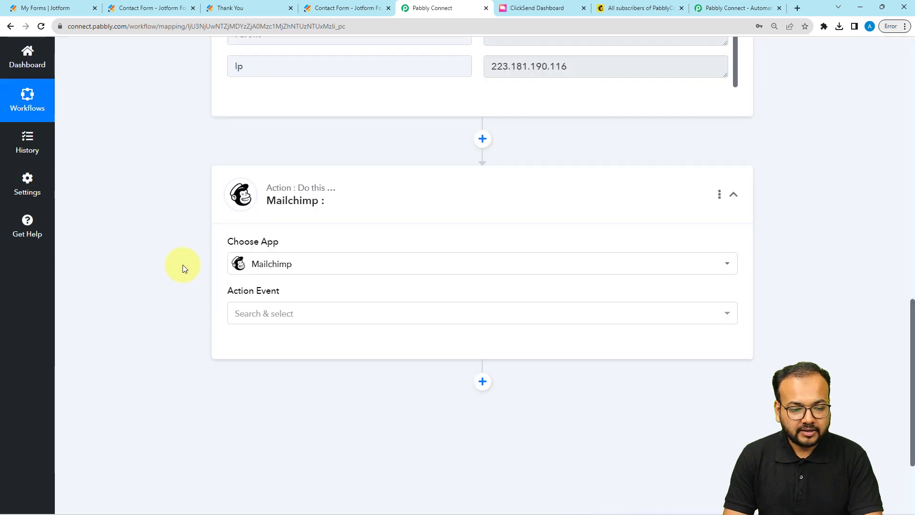
scroll(210, 260, down, 1)
click(233, 265)
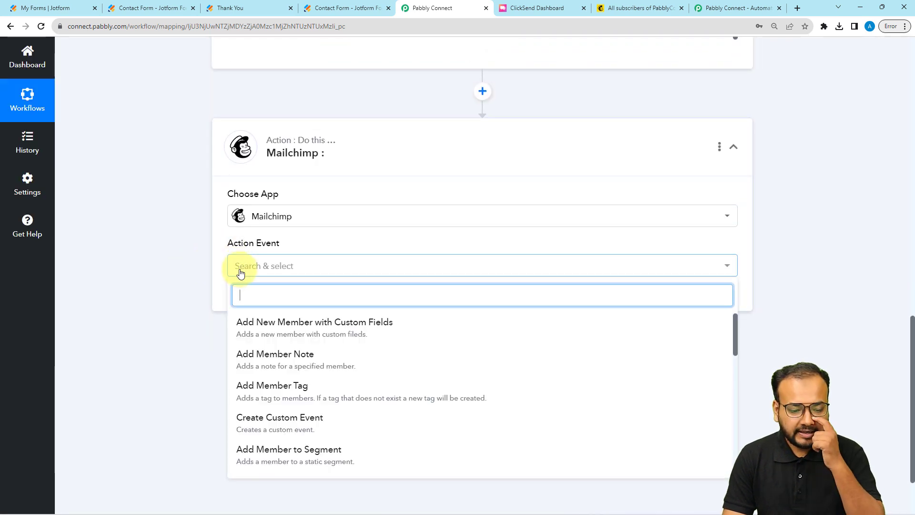
click(335, 332)
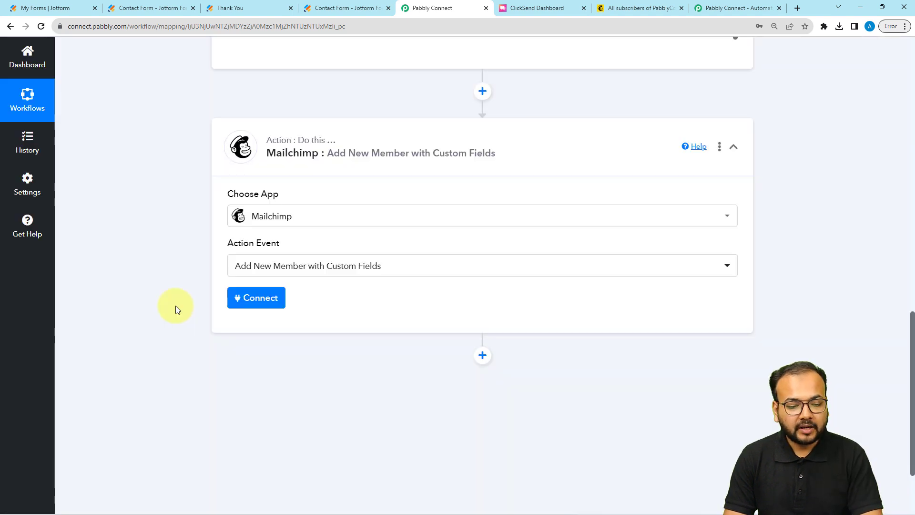
Start a new Mailchimp connection (Mailchimp #12) and switch to the Mailchimp audience page
click(242, 302)
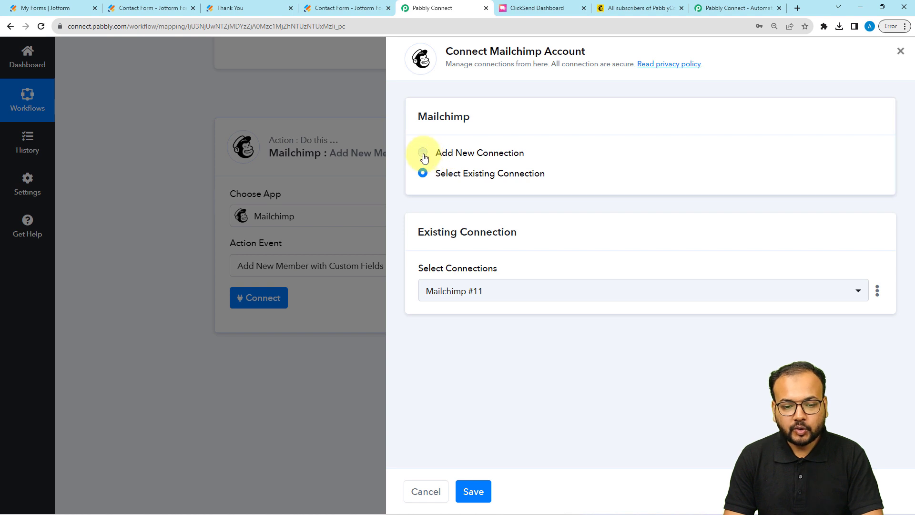
click(423, 153)
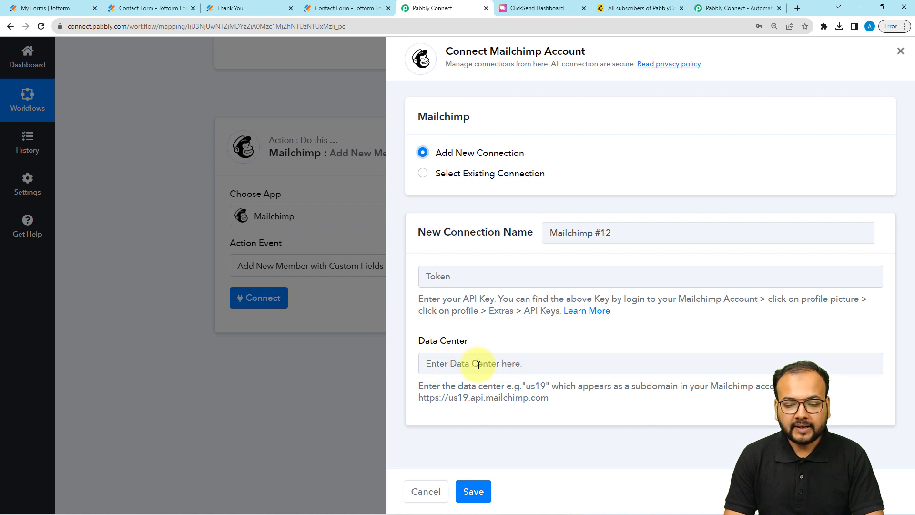
click(628, 6)
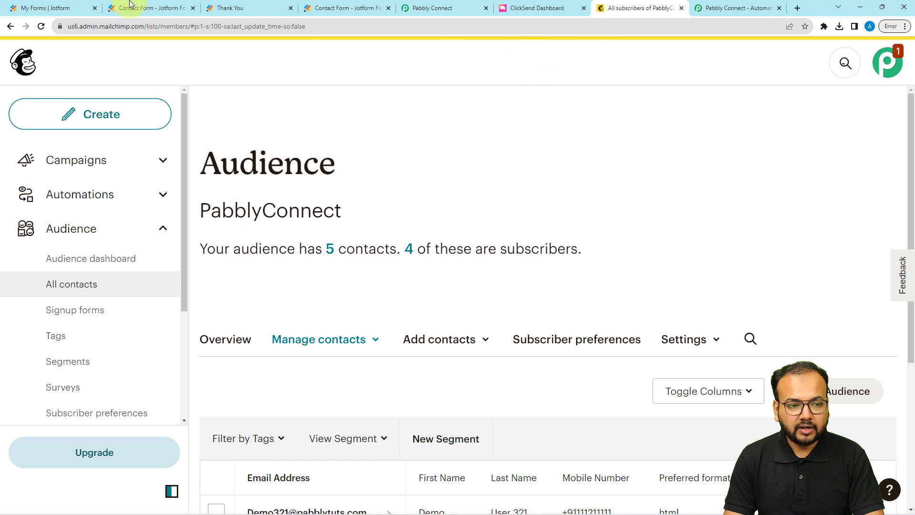
Copy the us6 data center code from Mailchimp's web address into Pabbly's Data Center field
double_click(75, 26)
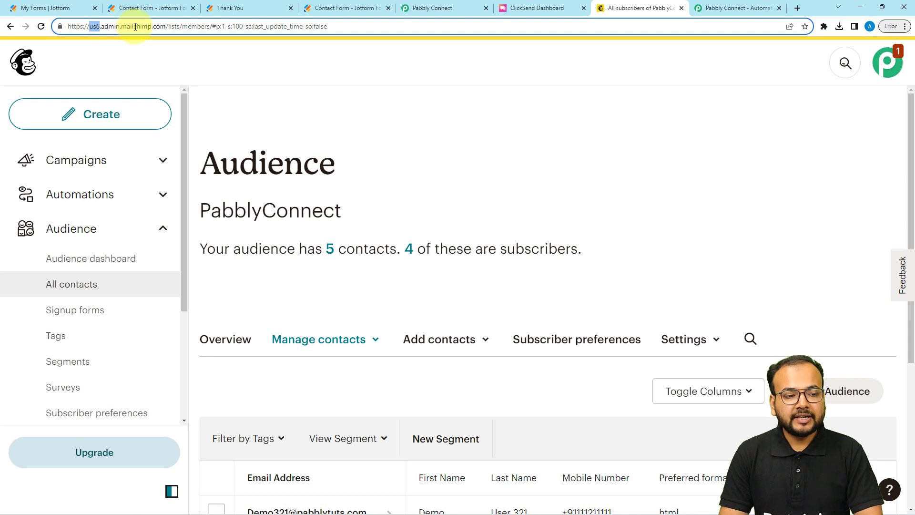
right_click(94, 26)
click(111, 76)
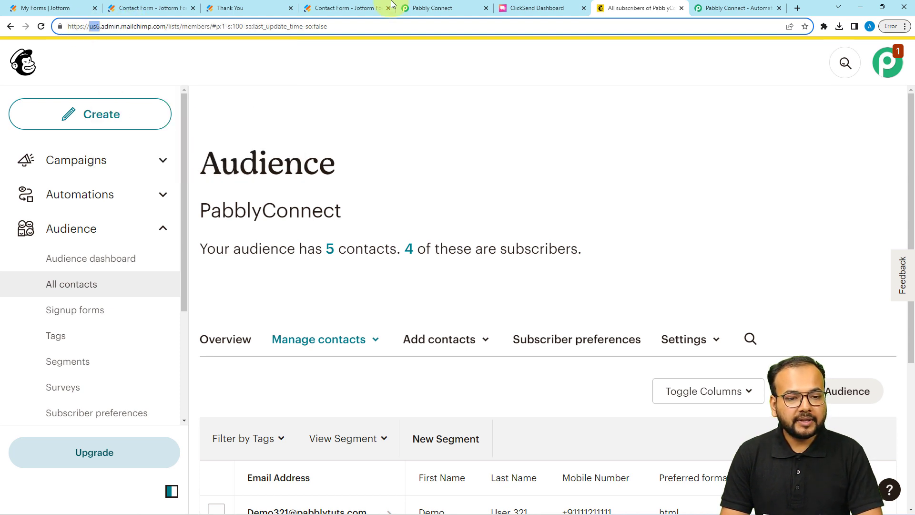
click(460, 8)
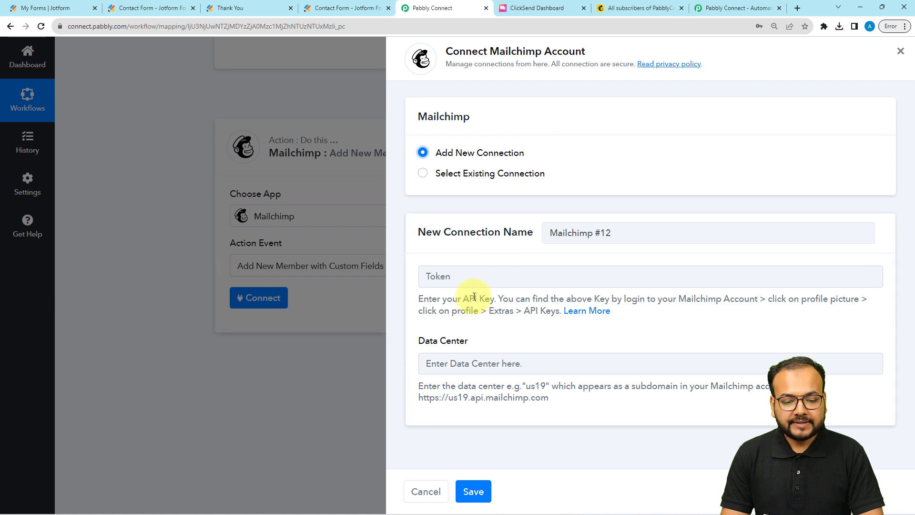
right_click(470, 363)
click(493, 285)
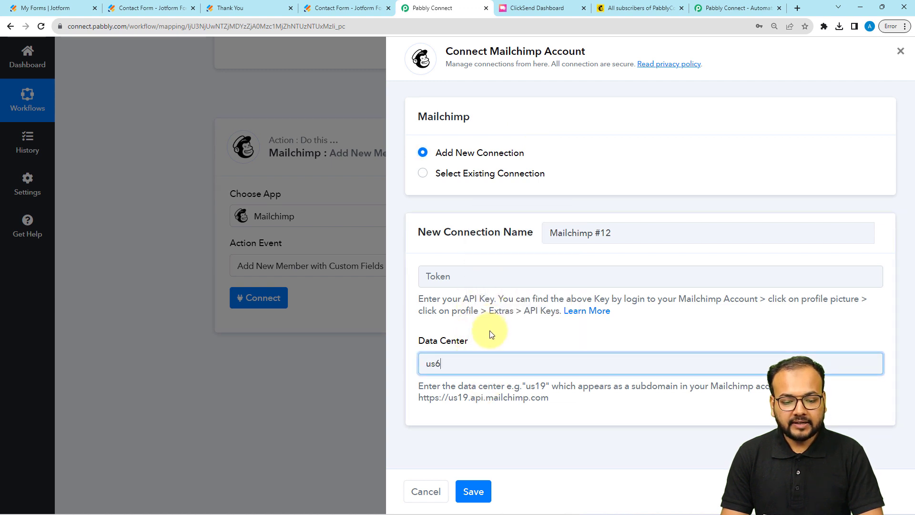
click(491, 333)
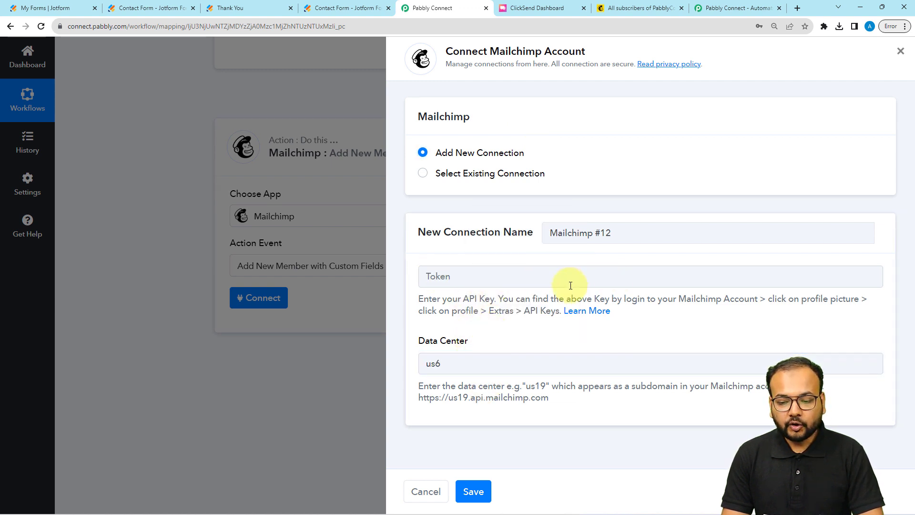
click(638, 8)
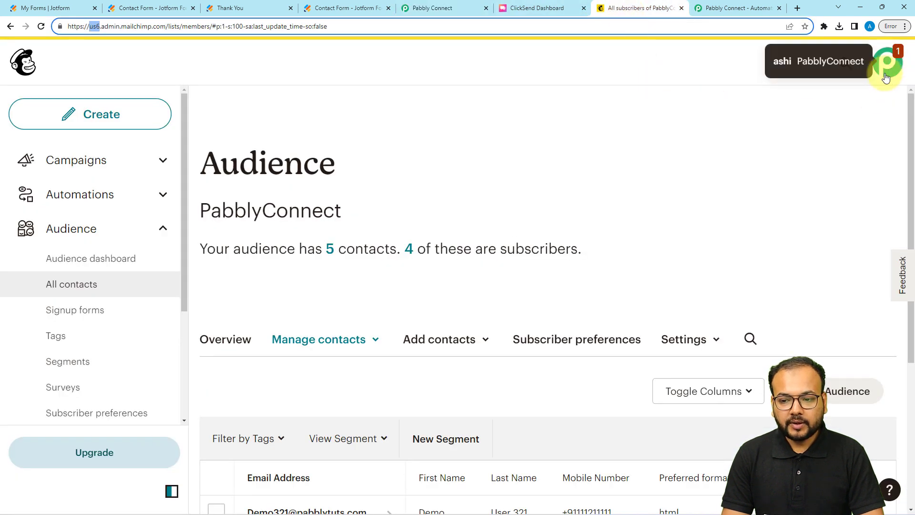
Go to the API keys page via the Mailchimp profile's Extras menu
click(889, 75)
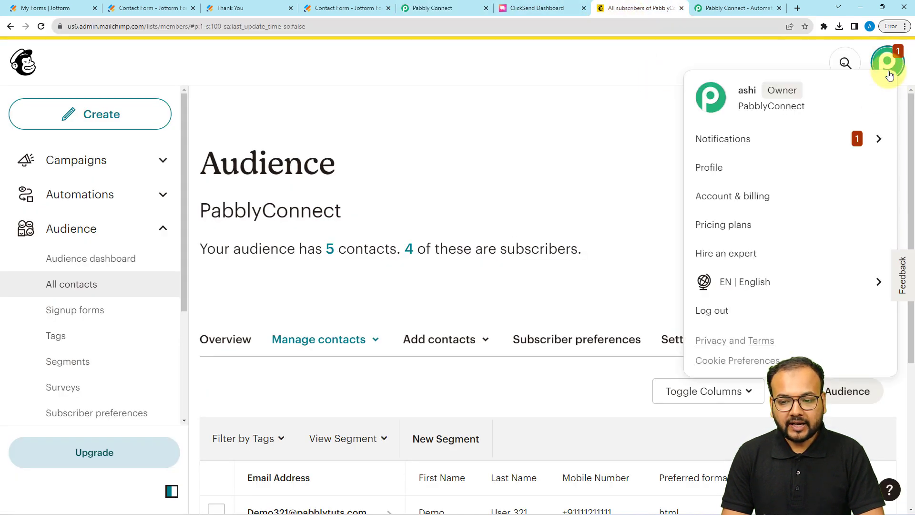
click(709, 170)
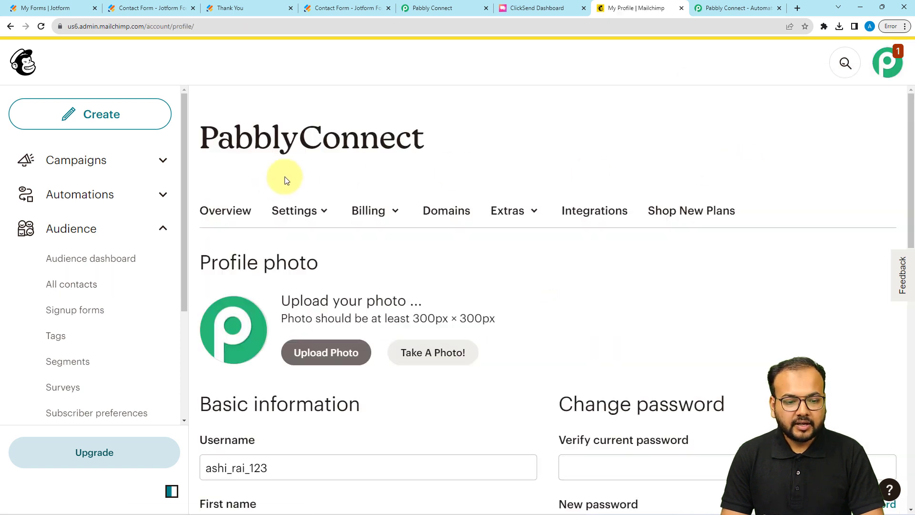
scroll(429, 180, down, 1)
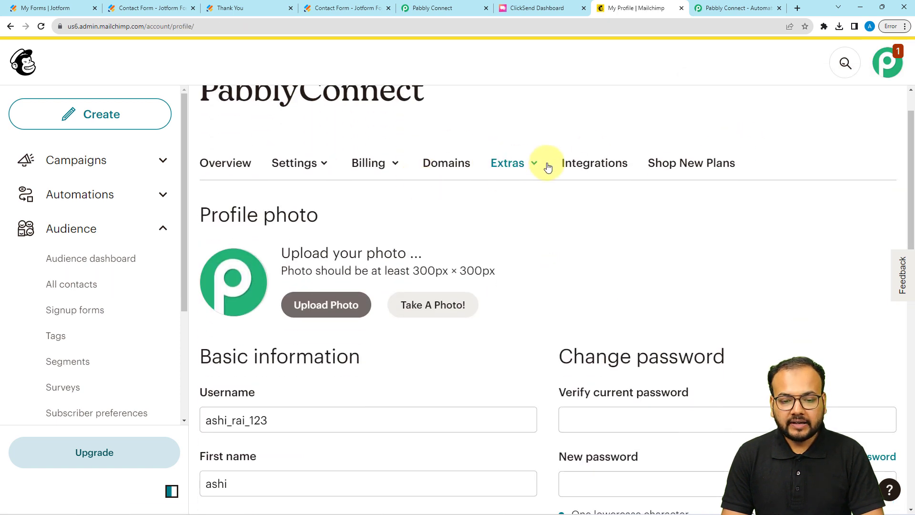
click(519, 164)
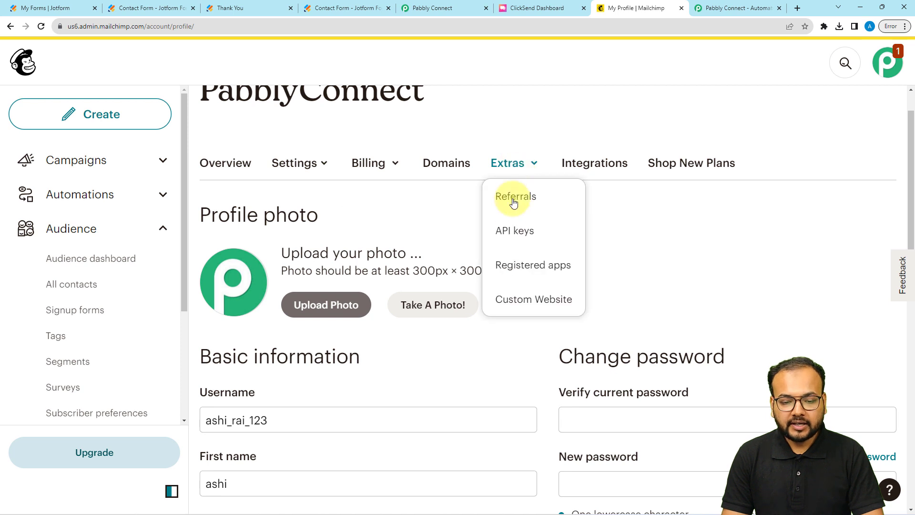
click(506, 232)
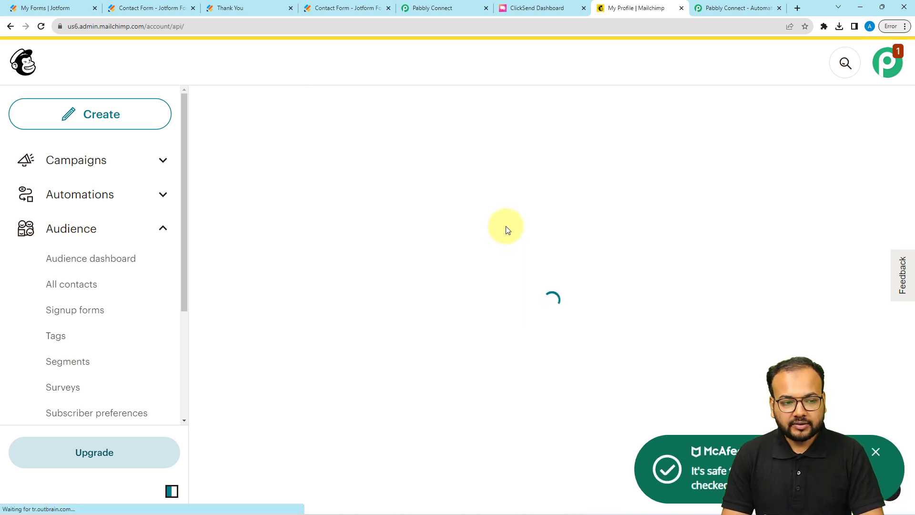
Scroll down the API keys page and start creating a new key
scroll(511, 214, down, 2)
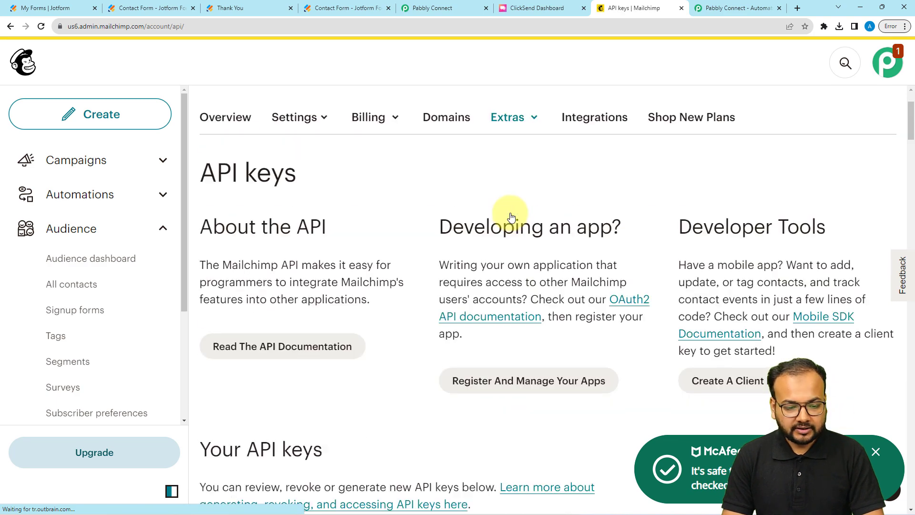
scroll(347, 248, down, 6)
scroll(348, 256, down, 3)
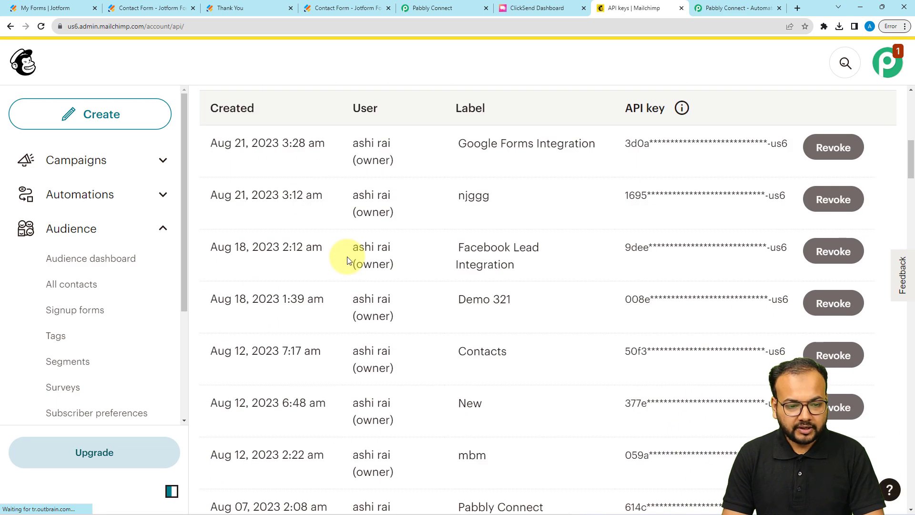
scroll(378, 285, down, 9)
scroll(379, 285, down, 15)
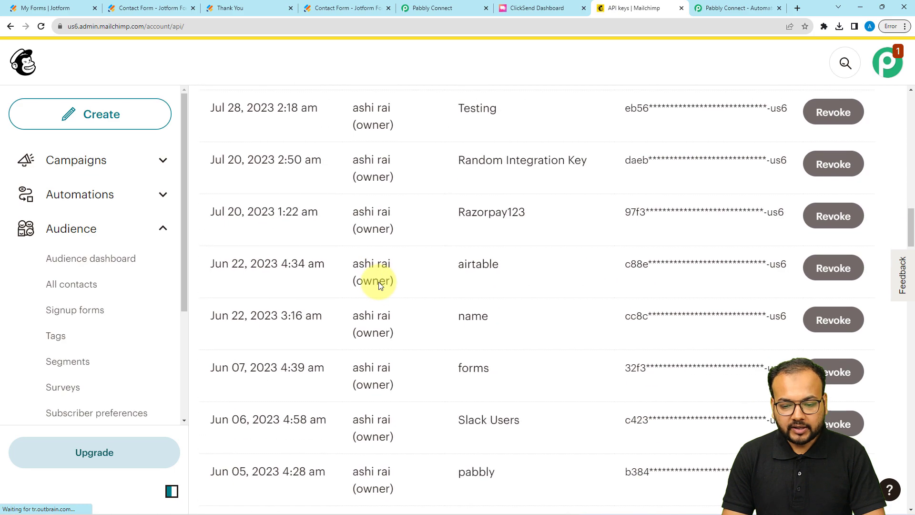
scroll(378, 285, down, 19)
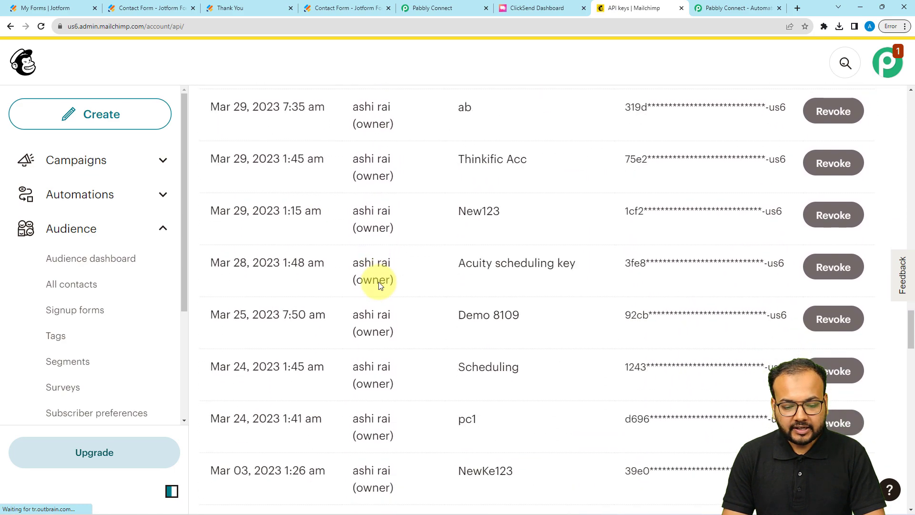
scroll(382, 336, down, 20)
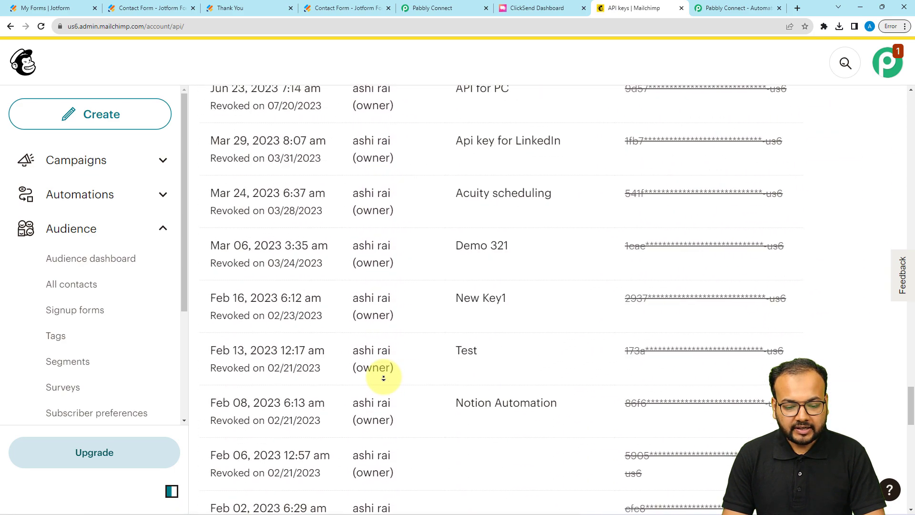
scroll(384, 376, down, 4)
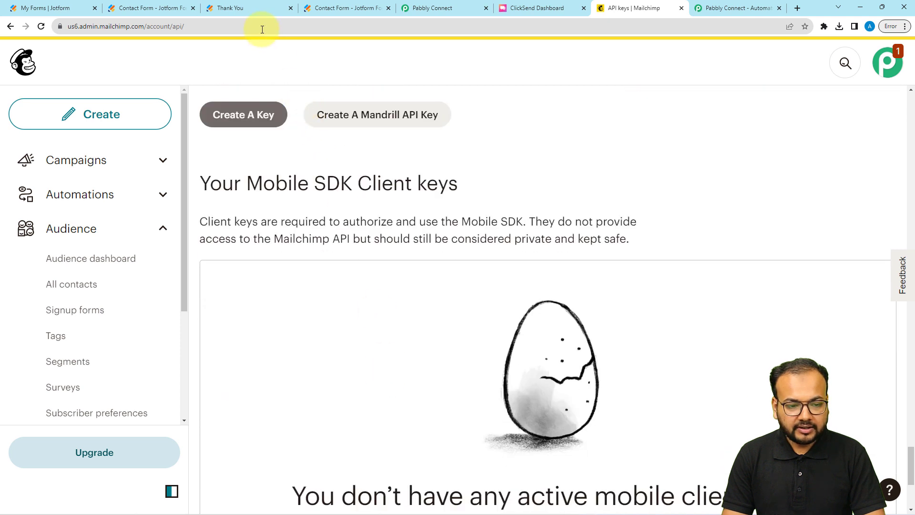
click(245, 119)
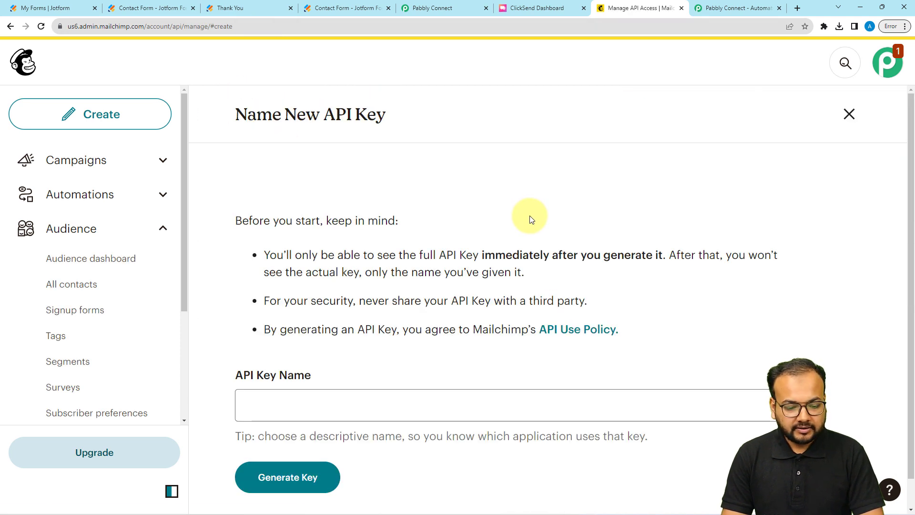
Generate a Mailchimp API key named 'subcribers' and return to Pabbly's Token field
scroll(532, 220, down, 1)
click(281, 367)
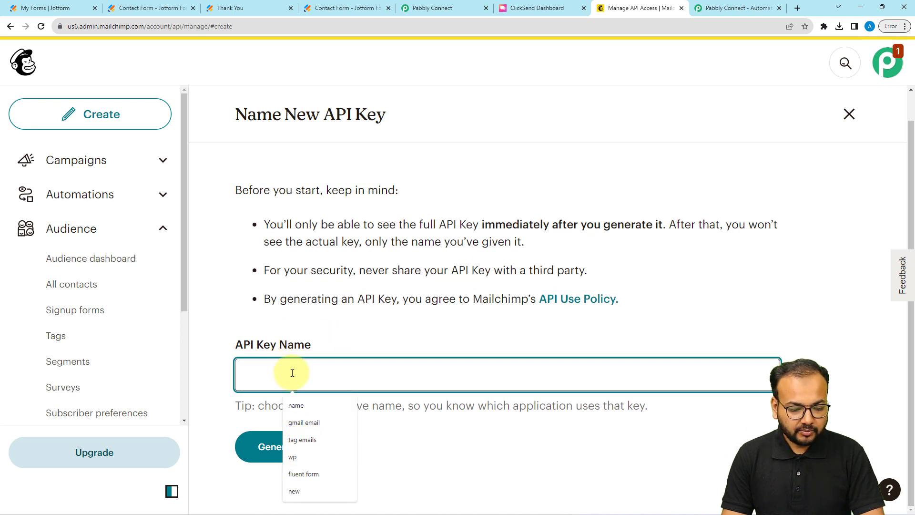
text(subcribe)
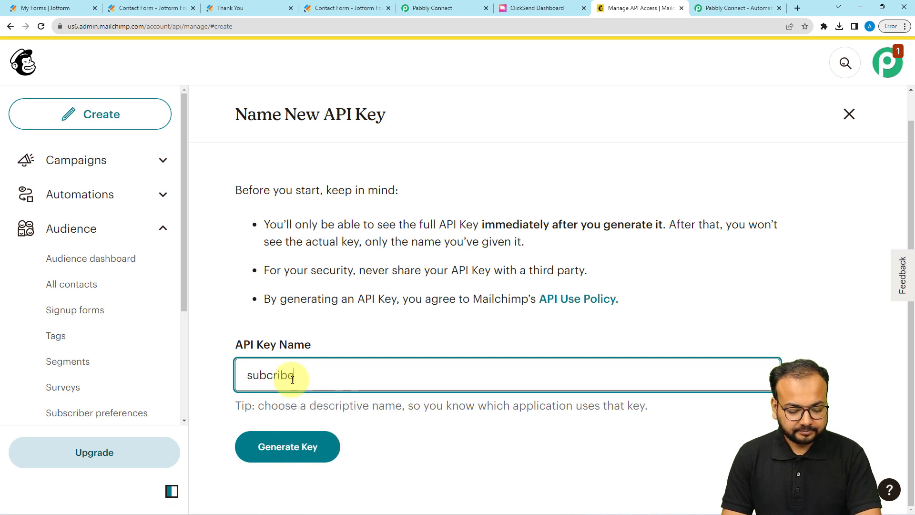
text(rs)
click(276, 445)
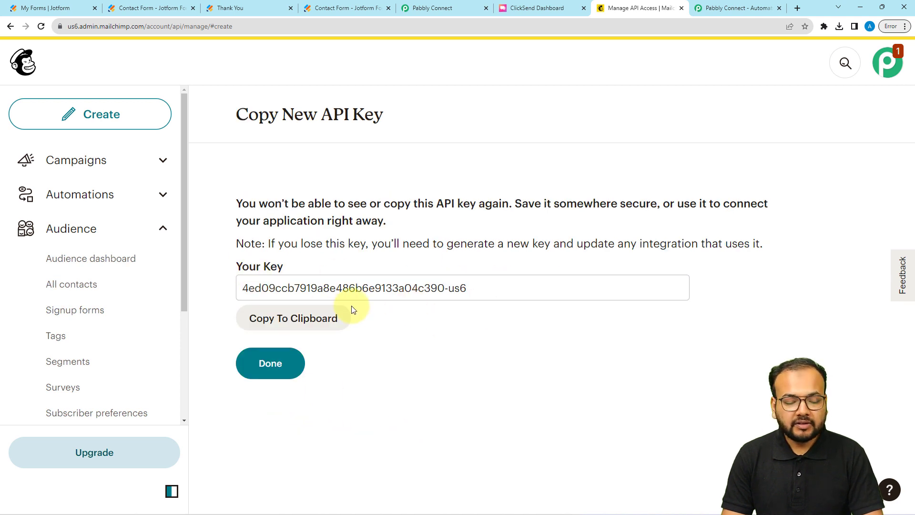
click(275, 374)
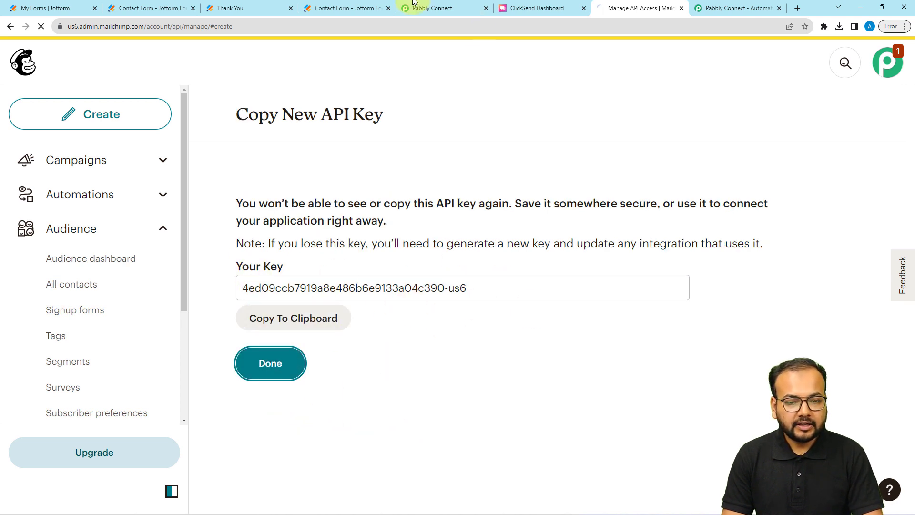
click(432, 8)
right_click(447, 277)
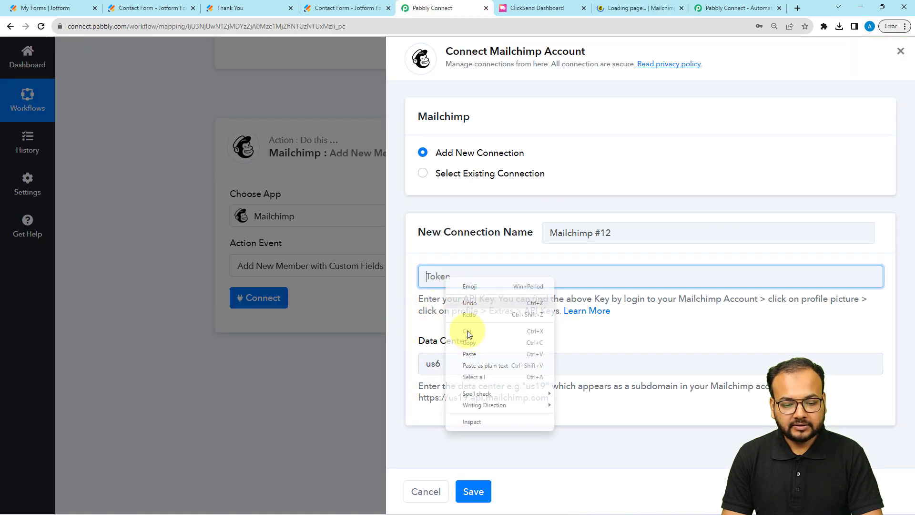
Paste the API key into the Token field and save the Mailchimp connection
click(467, 351)
click(473, 491)
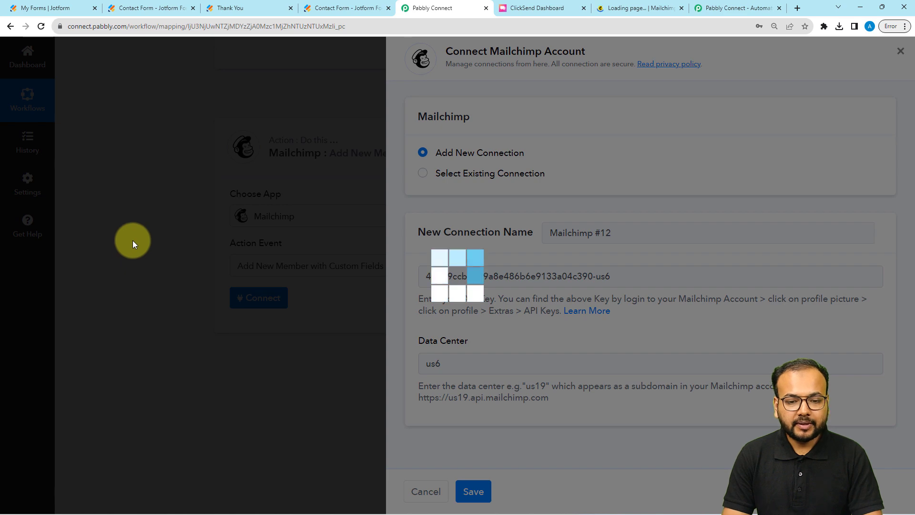
scroll(133, 240, down, 2)
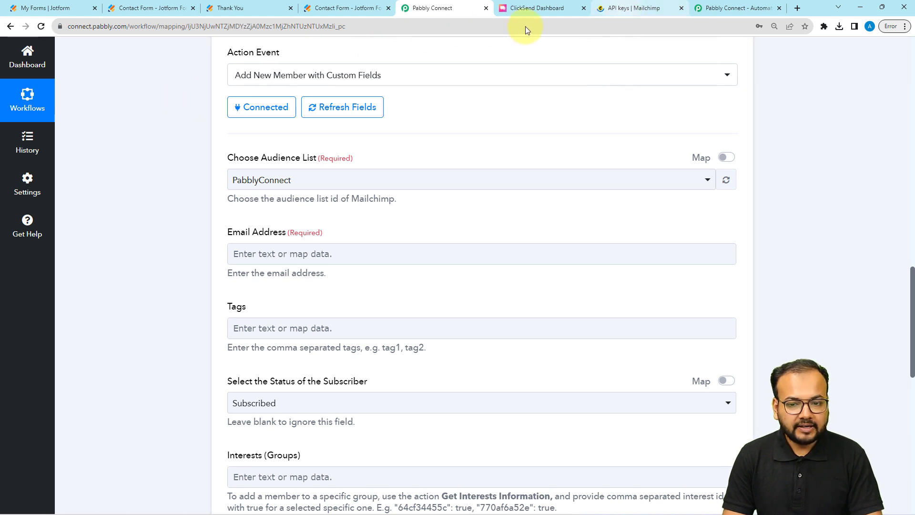
Select the PabblyConnect audience list in the Mailchimp action
click(629, 8)
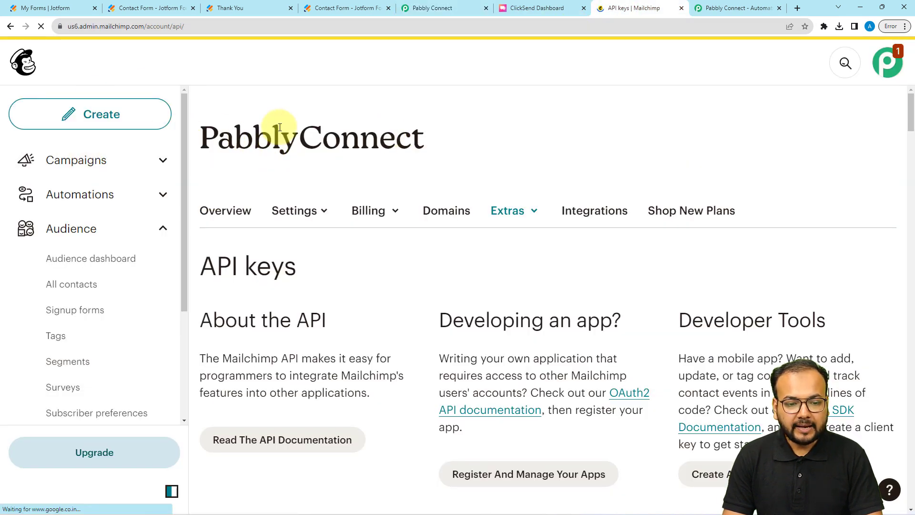
click(424, 8)
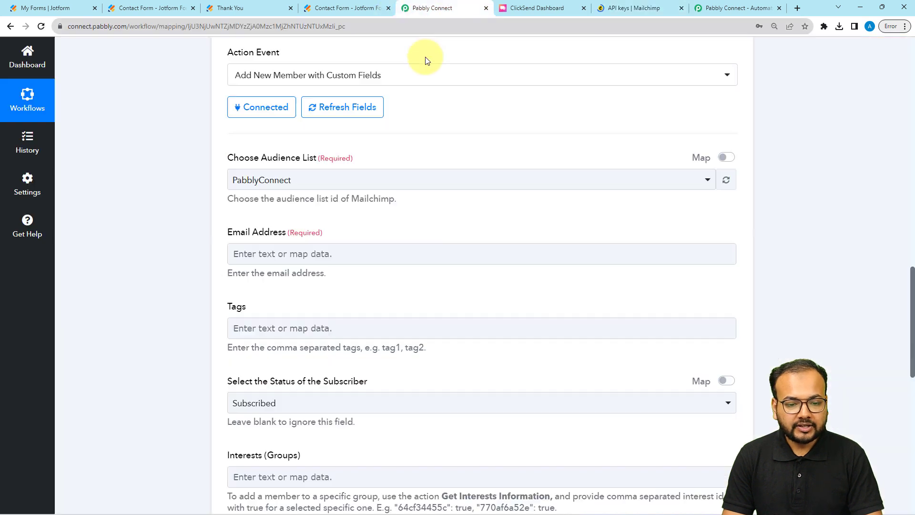
click(280, 186)
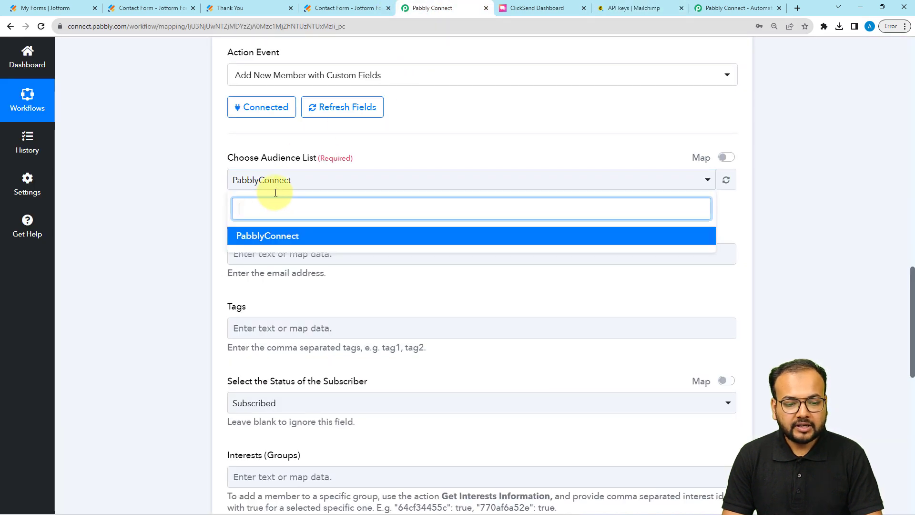
click(281, 237)
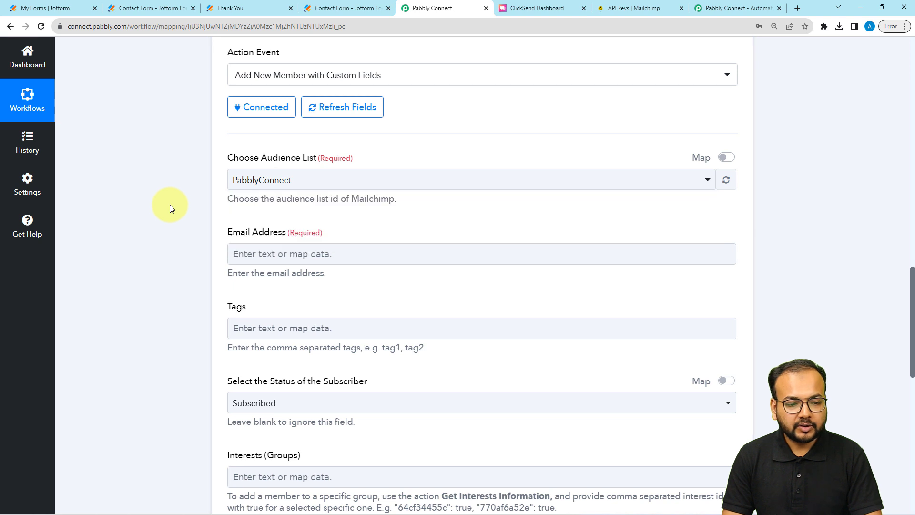
scroll(170, 208, down, 2)
scroll(170, 204, down, 1)
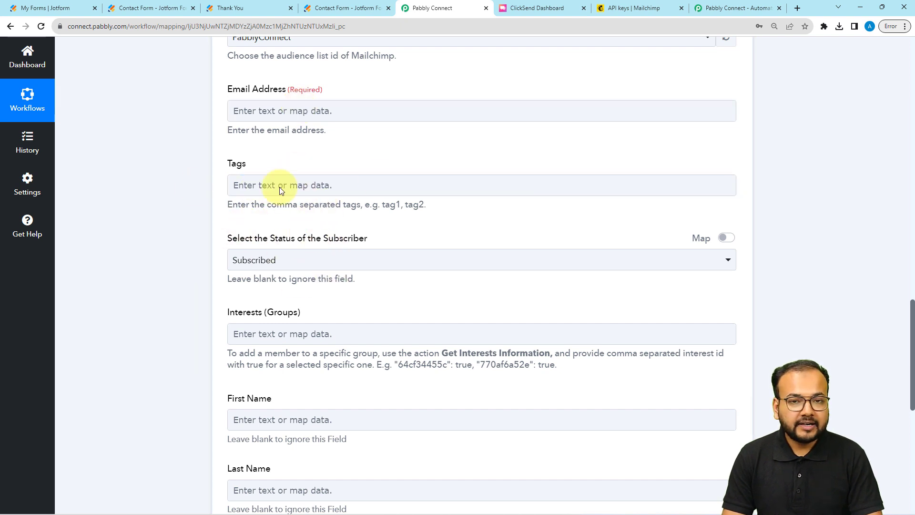
scroll(206, 238, down, 4)
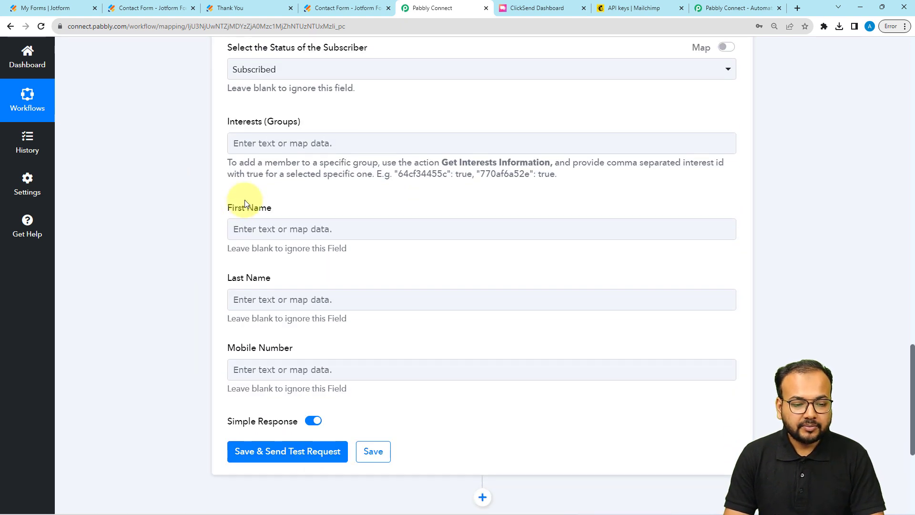
scroll(170, 191, up, 9)
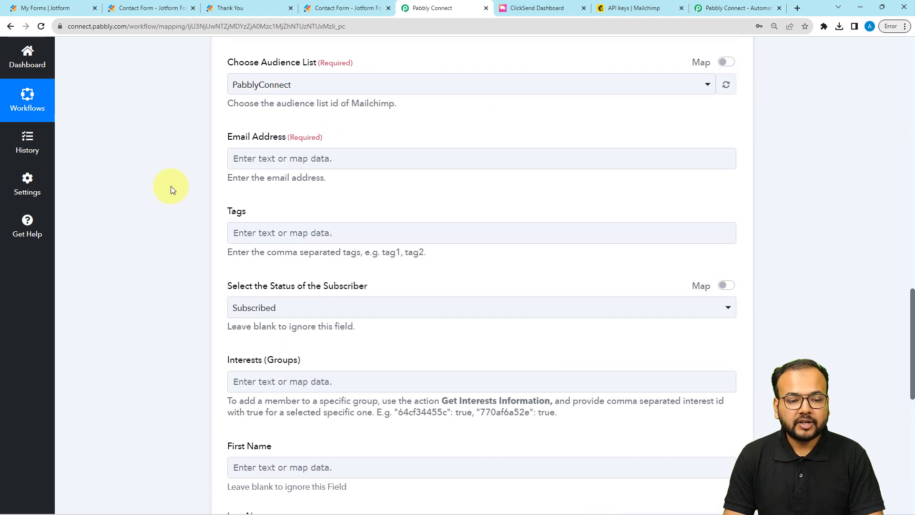
scroll(168, 193, up, 9)
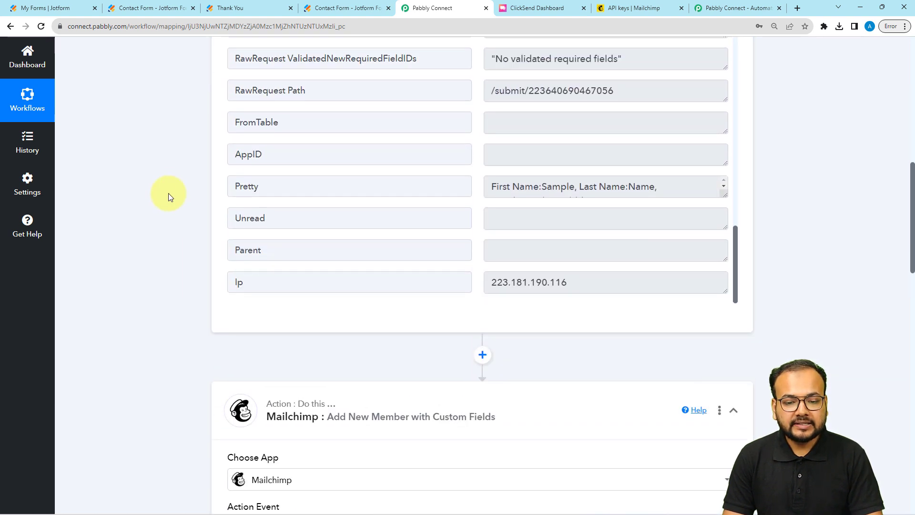
scroll(317, 199, up, 4)
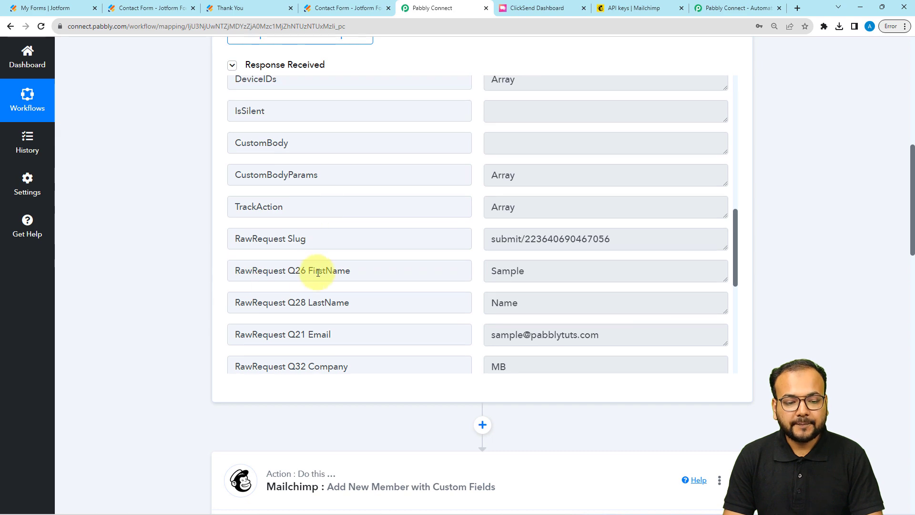
scroll(373, 252, down, 2)
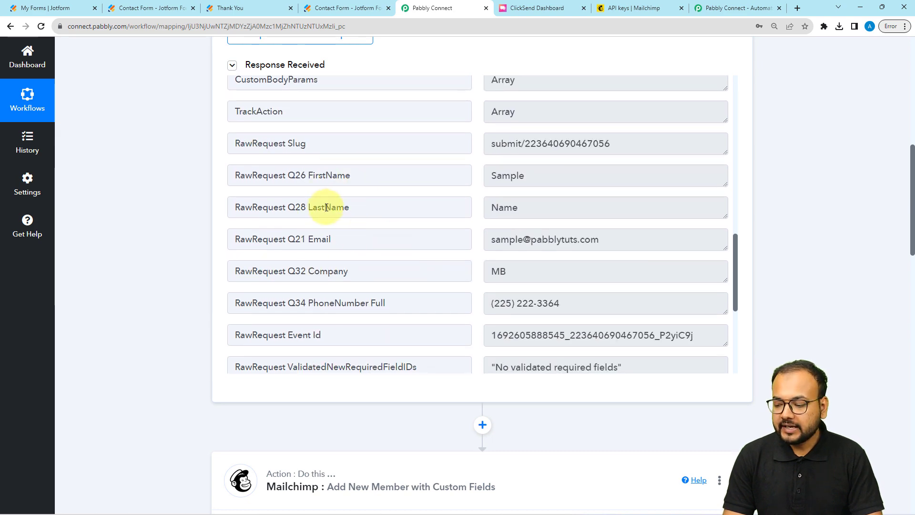
scroll(219, 215, down, 12)
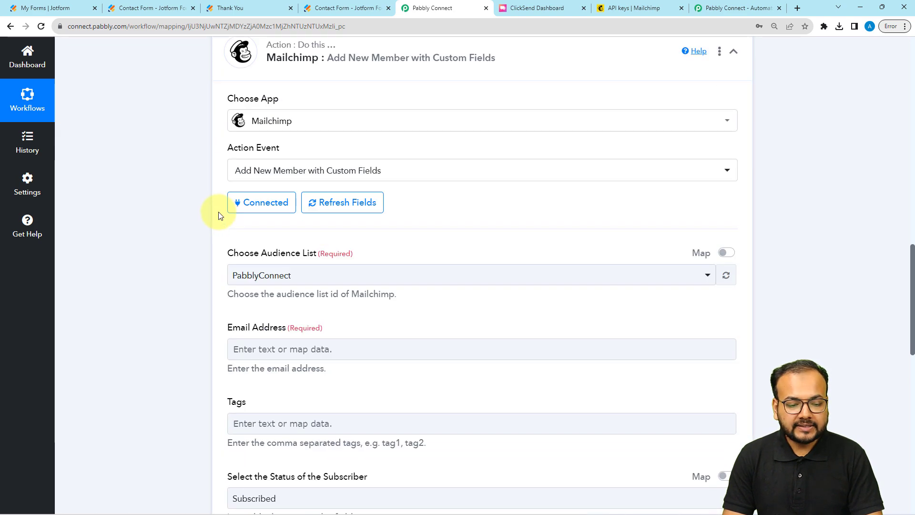
scroll(219, 215, down, 2)
Map Email Address to the webhook's Q21 Email field
click(261, 165)
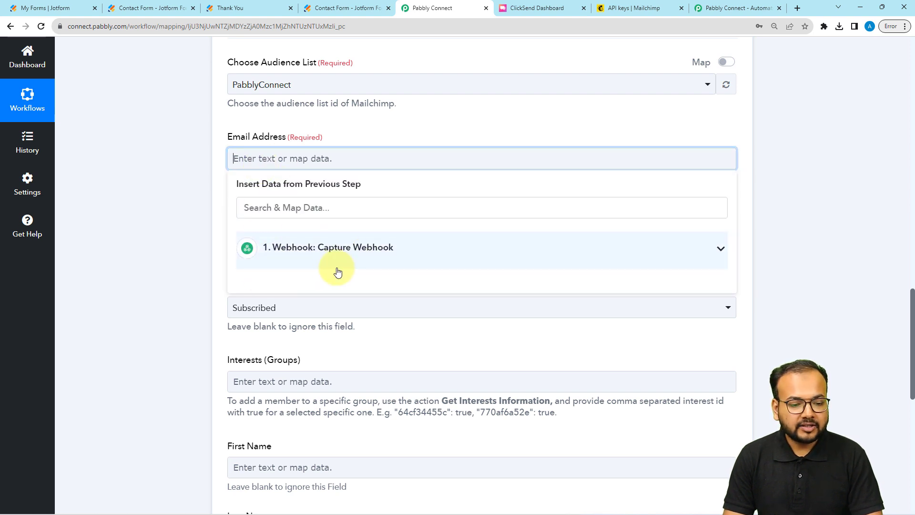
click(312, 258)
scroll(314, 424, down, 5)
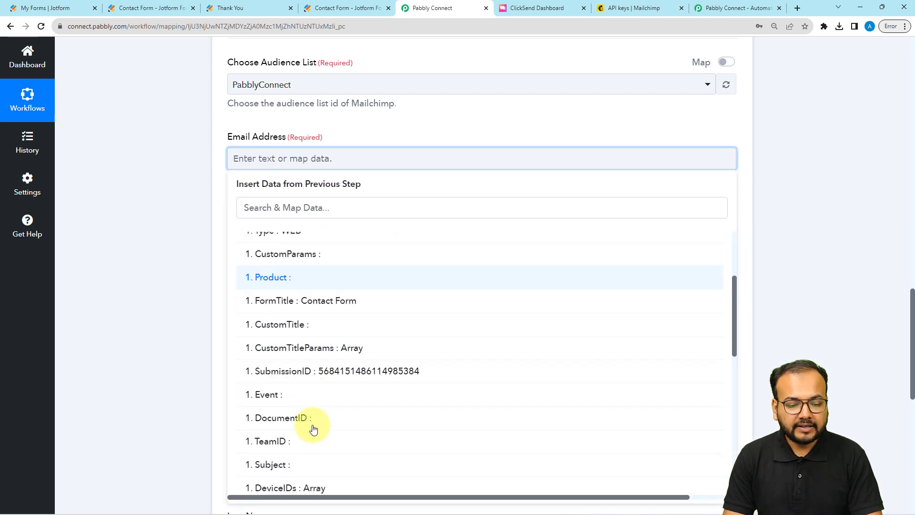
scroll(286, 427, down, 5)
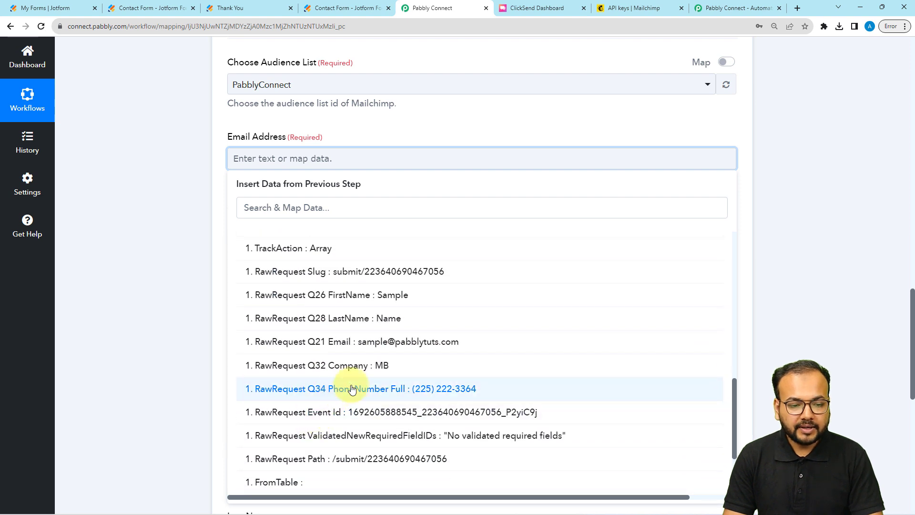
click(355, 341)
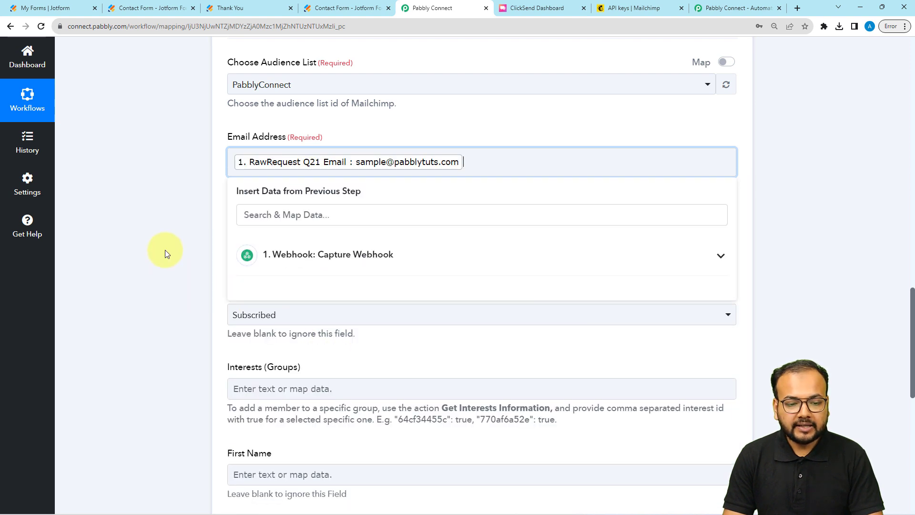
click(165, 250)
scroll(165, 249, down, 3)
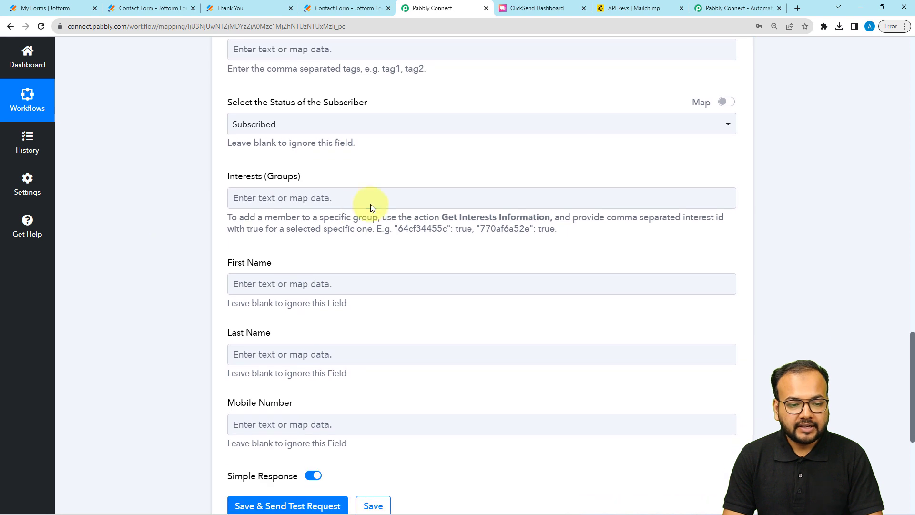
scroll(248, 212, down, 2)
Map First Name to Q26 FirstName and Last Name to Q28 LastName
click(284, 192)
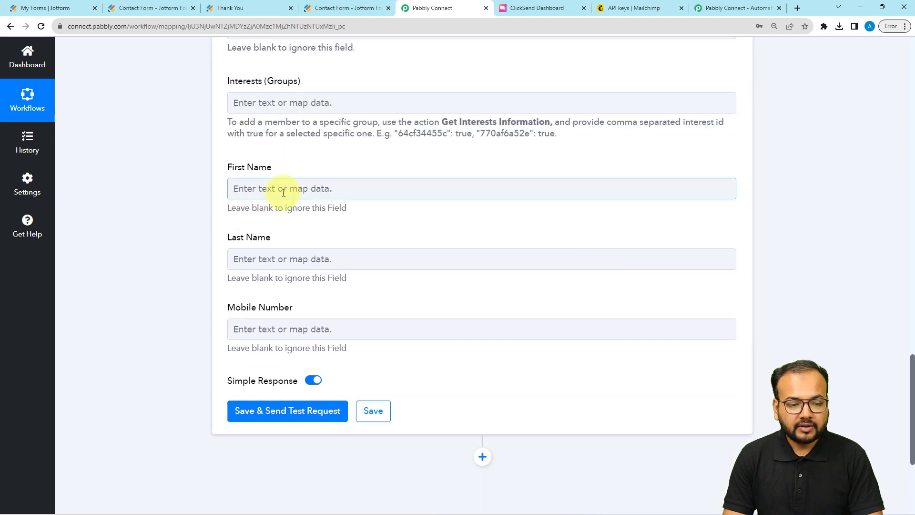
click(359, 196)
click(333, 291)
scroll(328, 382, down, 10)
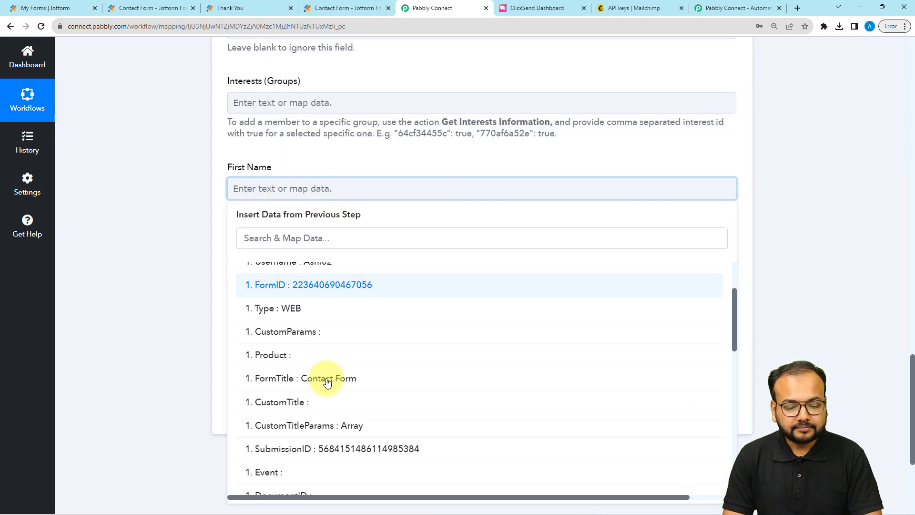
click(355, 328)
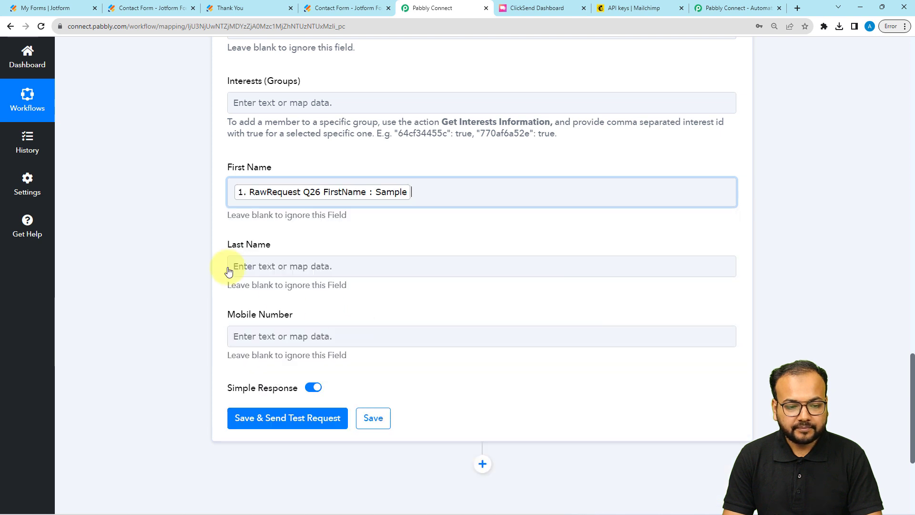
click(231, 266)
scroll(285, 270, down, 3)
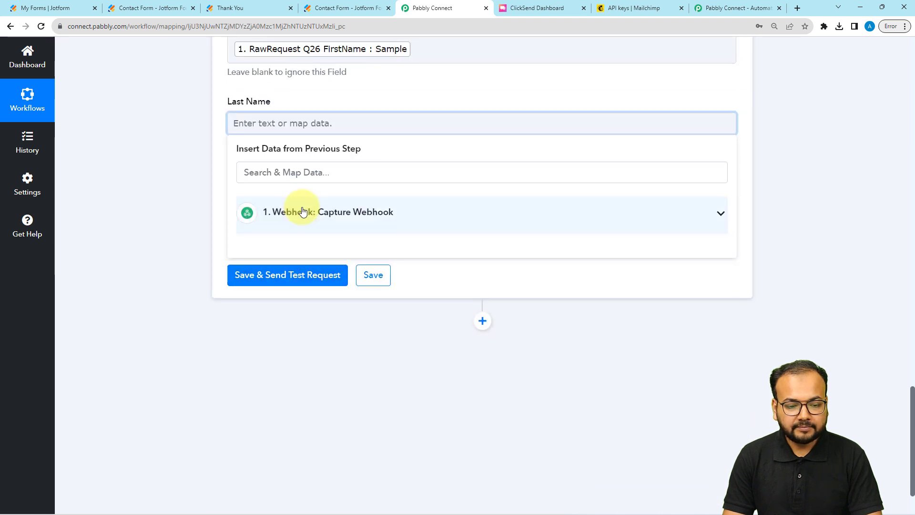
click(302, 210)
scroll(322, 405, down, 10)
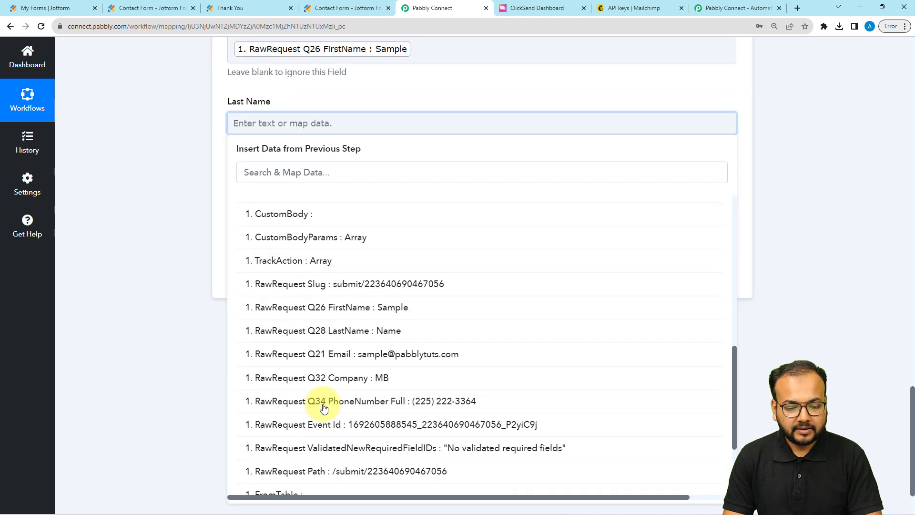
click(381, 331)
Map Mobile Number to the webhook's Q34 PhoneNumber Full field
click(188, 235)
click(244, 203)
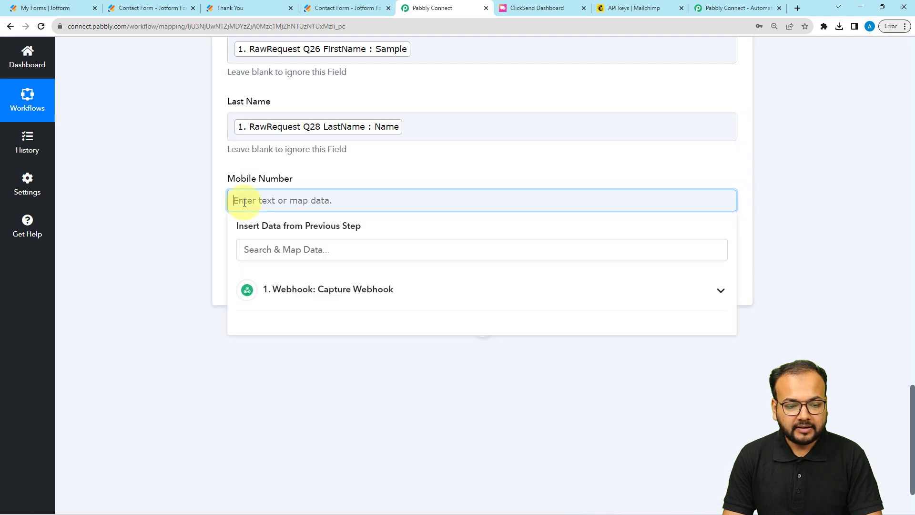
click(295, 289)
scroll(323, 429, down, 10)
scroll(326, 429, down, 1)
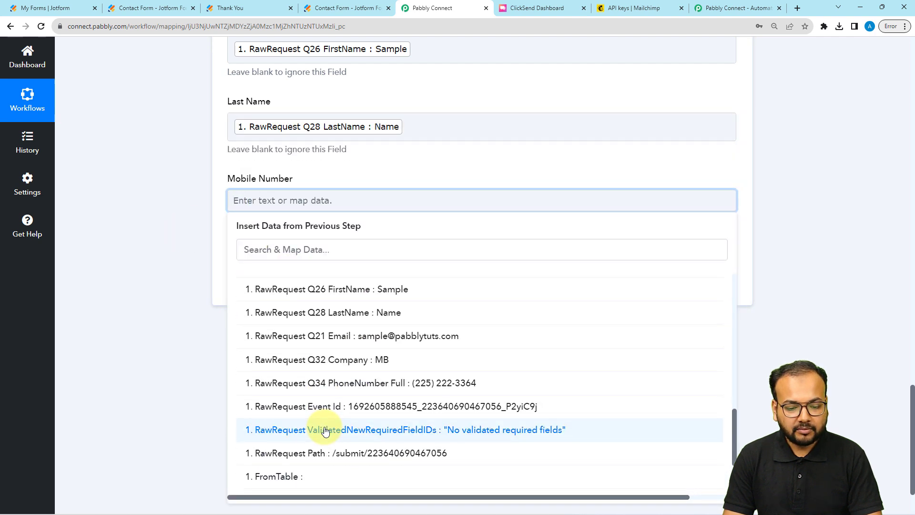
click(376, 379)
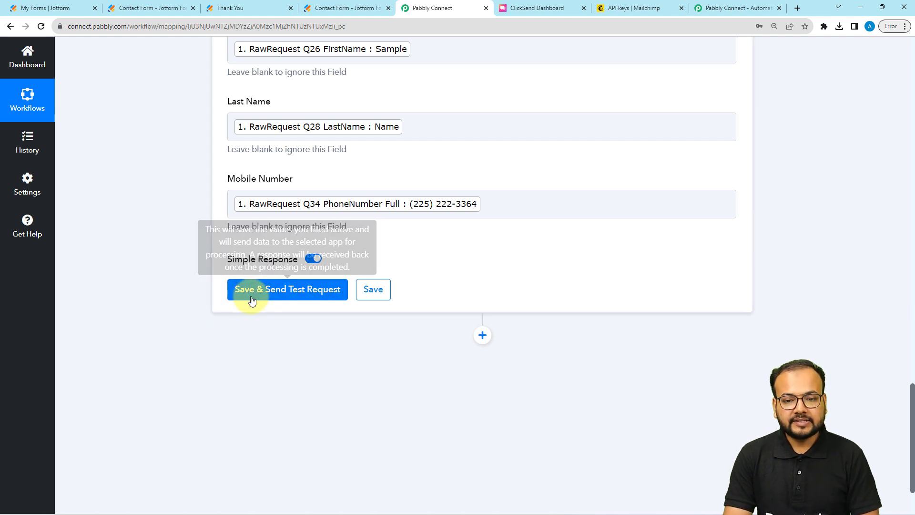
click(629, 8)
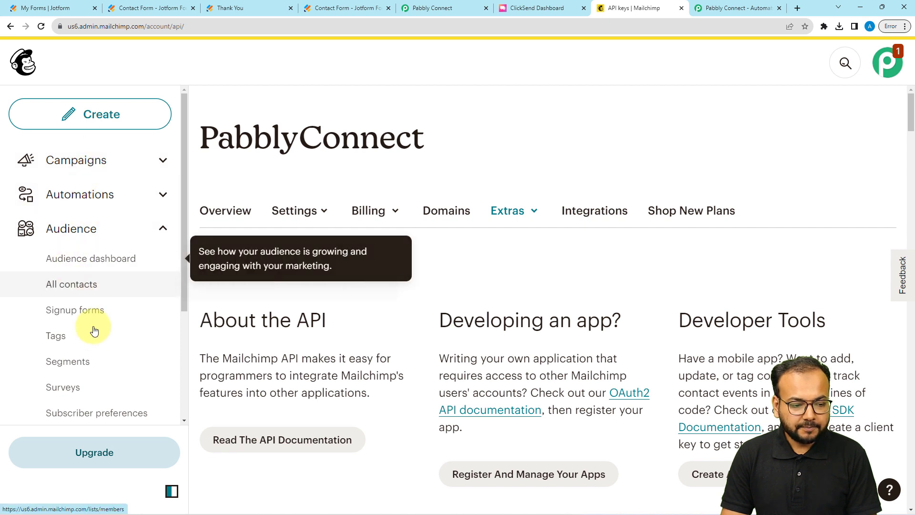
Review Mailchimp's All contacts list of five, then save and test-send the Mailchimp step
click(90, 292)
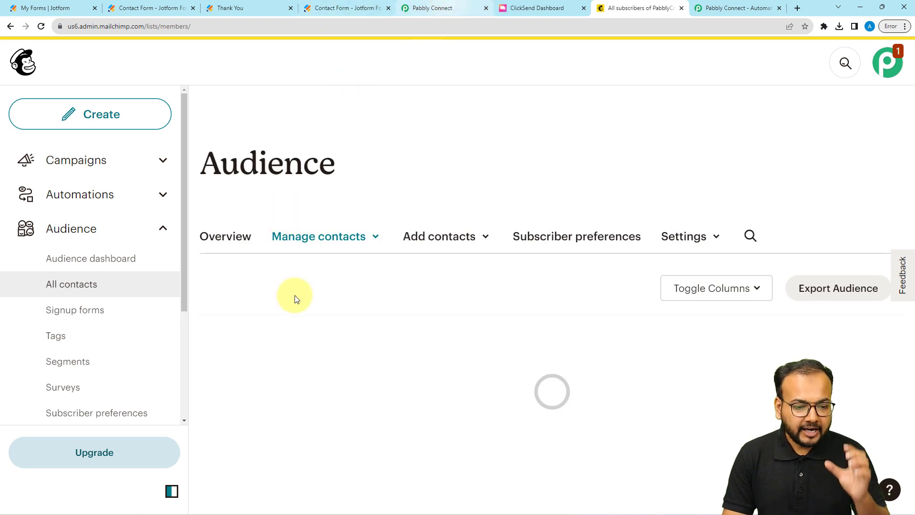
scroll(319, 272, down, 5)
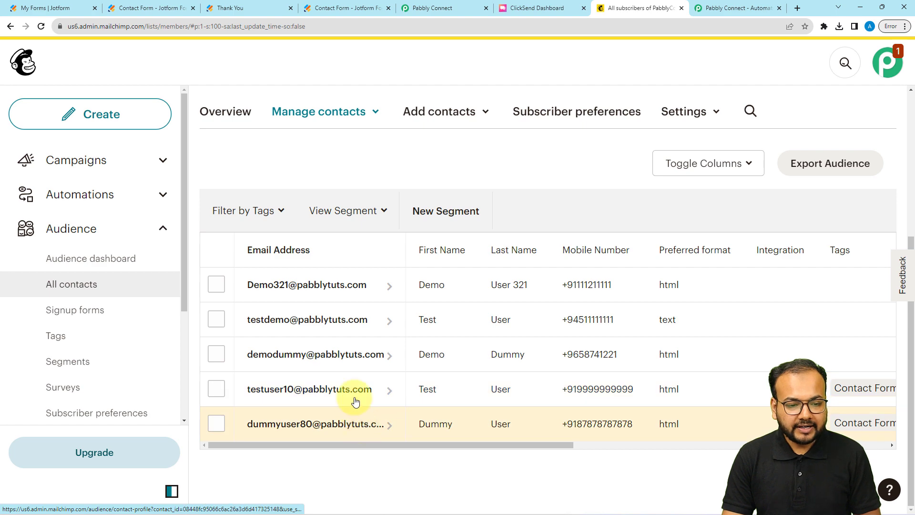
scroll(354, 391, up, 4)
scroll(355, 378, down, 4)
scroll(357, 300, up, 3)
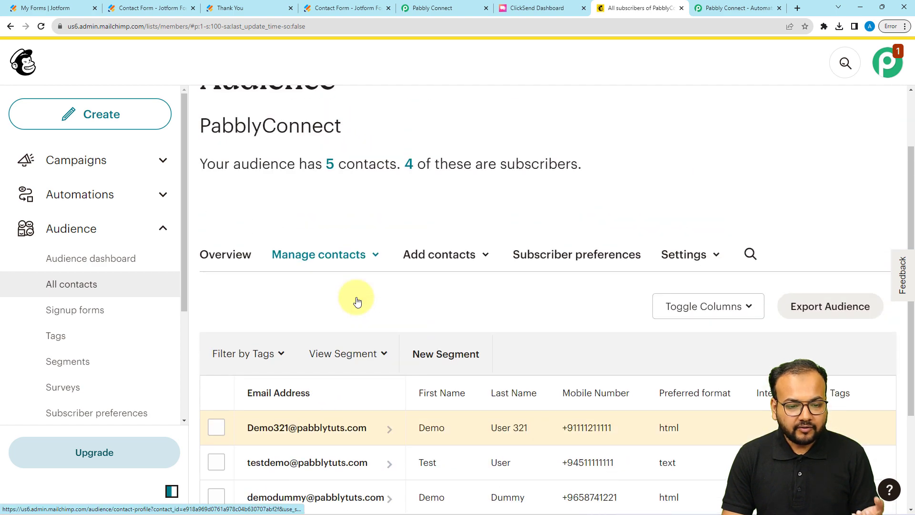
scroll(357, 300, down, 3)
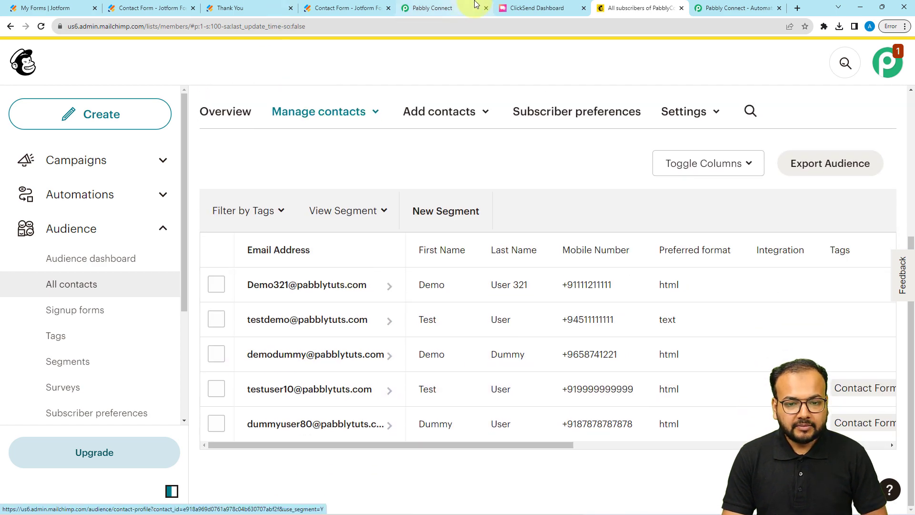
click(429, 8)
click(265, 292)
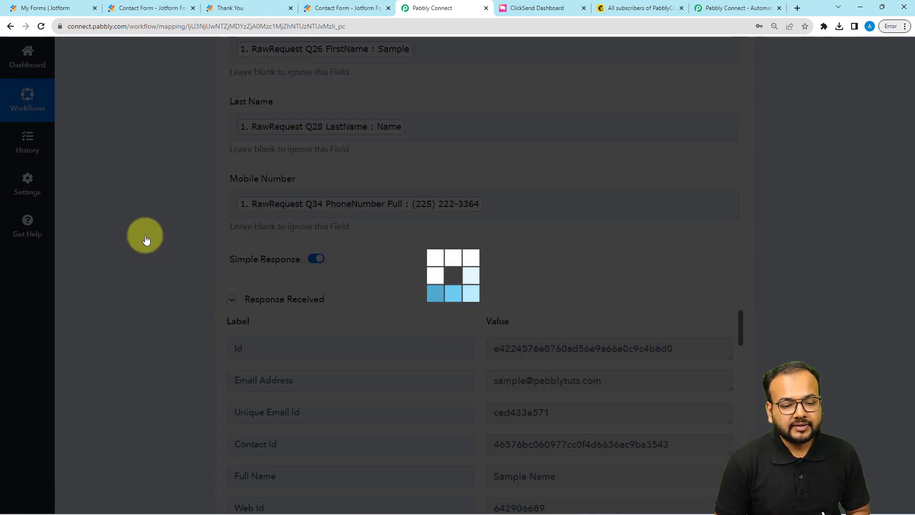
Check the test response showing the sample contact added as subscribed
scroll(145, 235, down, 4)
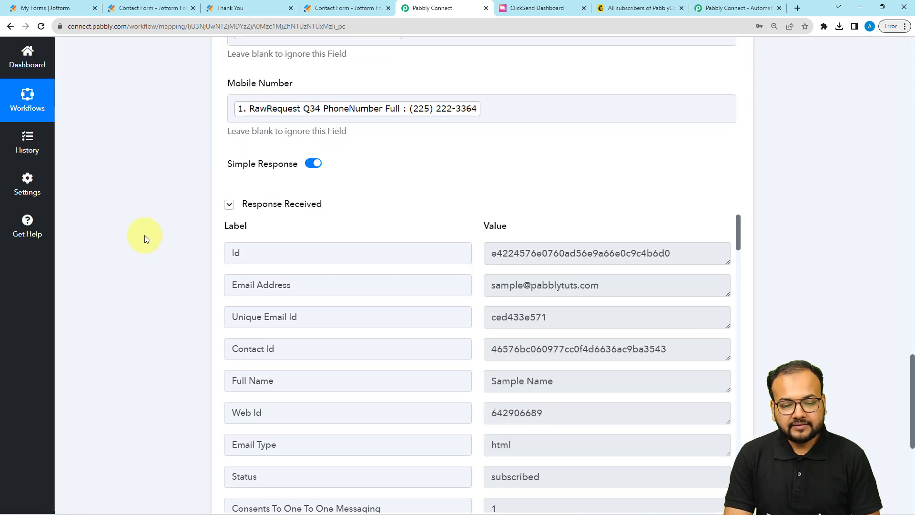
click(227, 164)
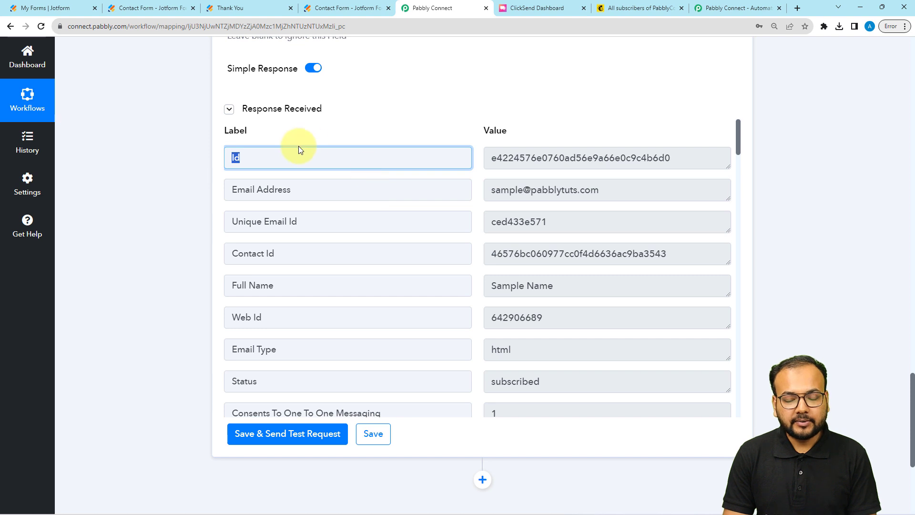
click(660, 9)
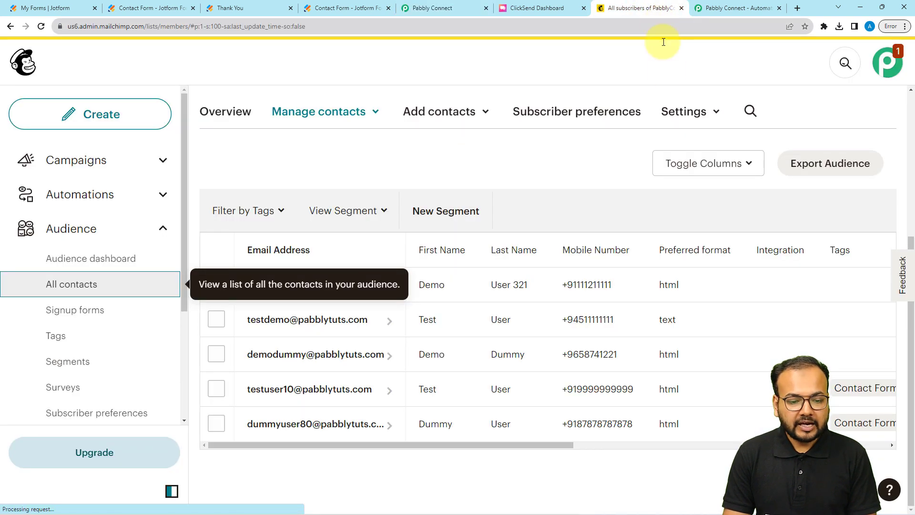
Reload Mailchimp's contact list to confirm six contacts, comparing it with the Pabbly mapping
click(41, 28)
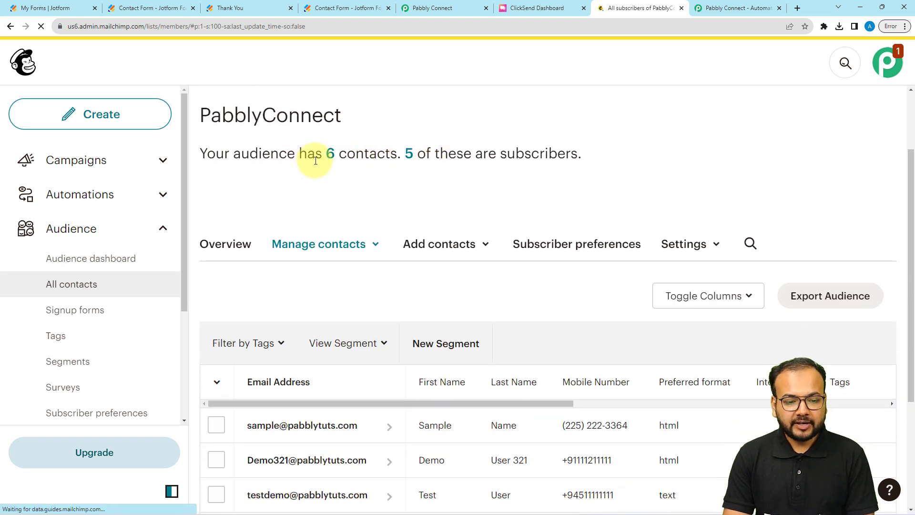
scroll(331, 165, down, 2)
scroll(331, 165, down, 2)
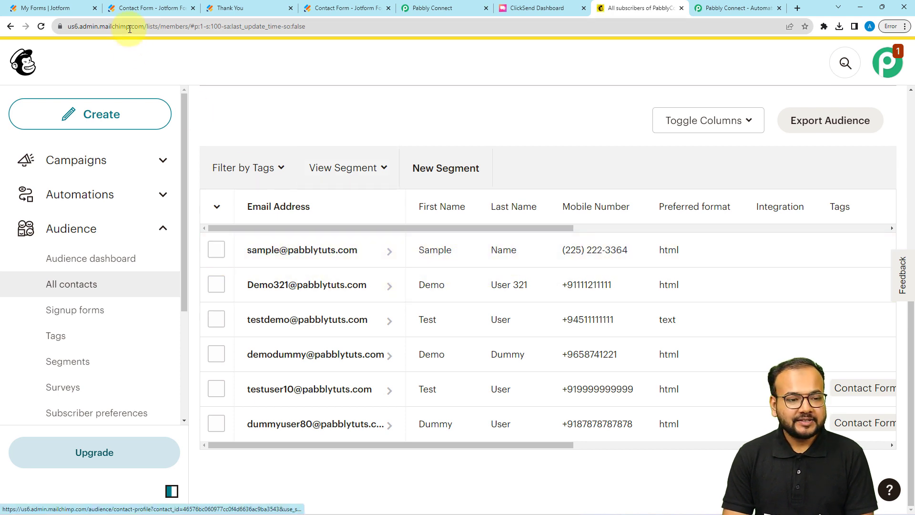
click(413, 8)
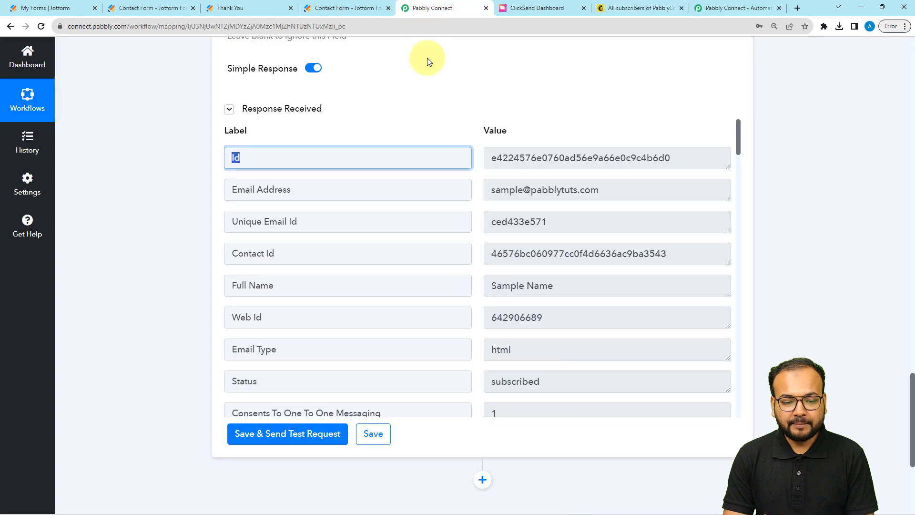
scroll(169, 202, up, 8)
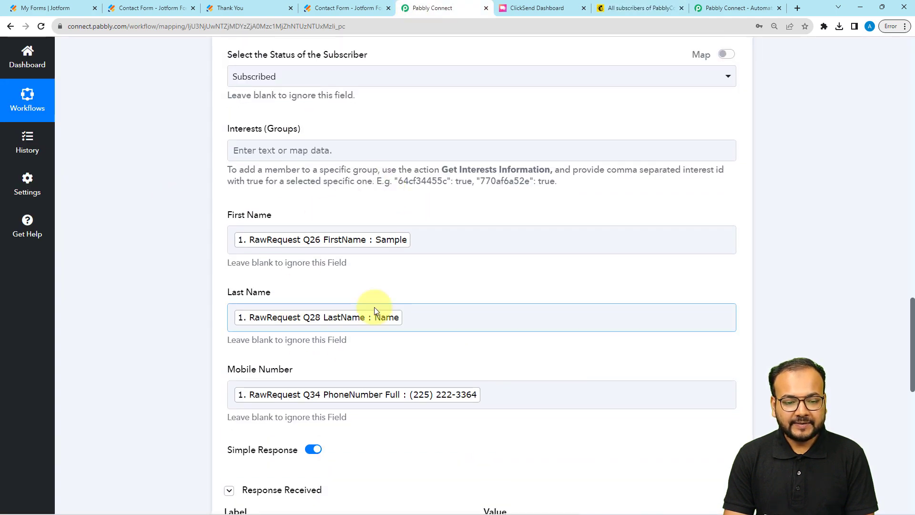
click(613, 9)
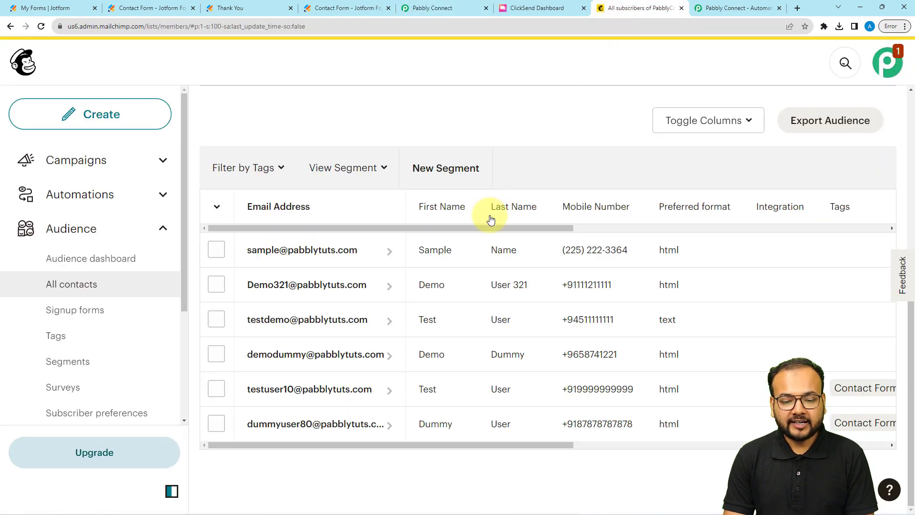
click(425, 10)
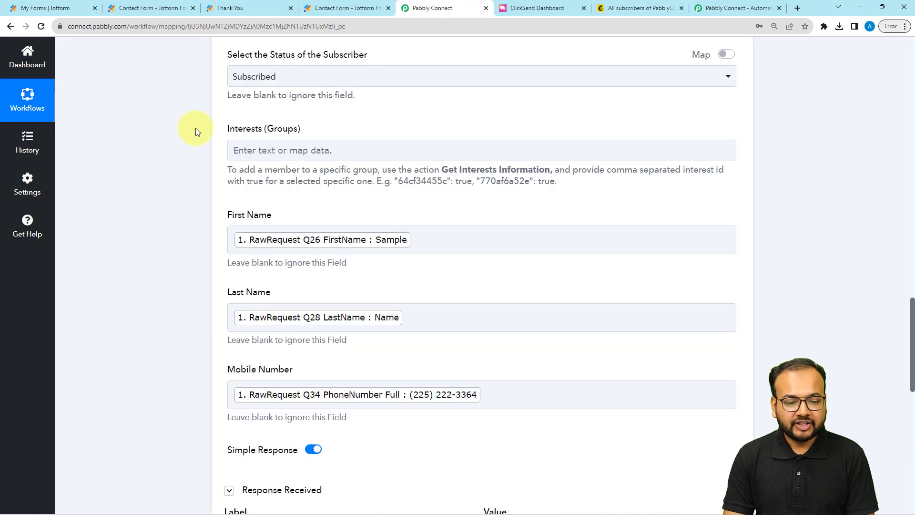
scroll(196, 128, down, 15)
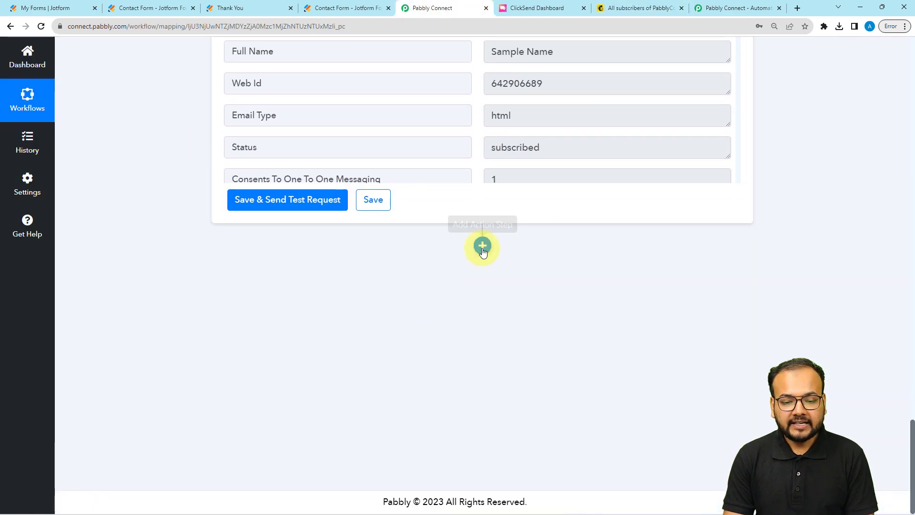
Add a new action step and choose ClickSend as its app
click(482, 247)
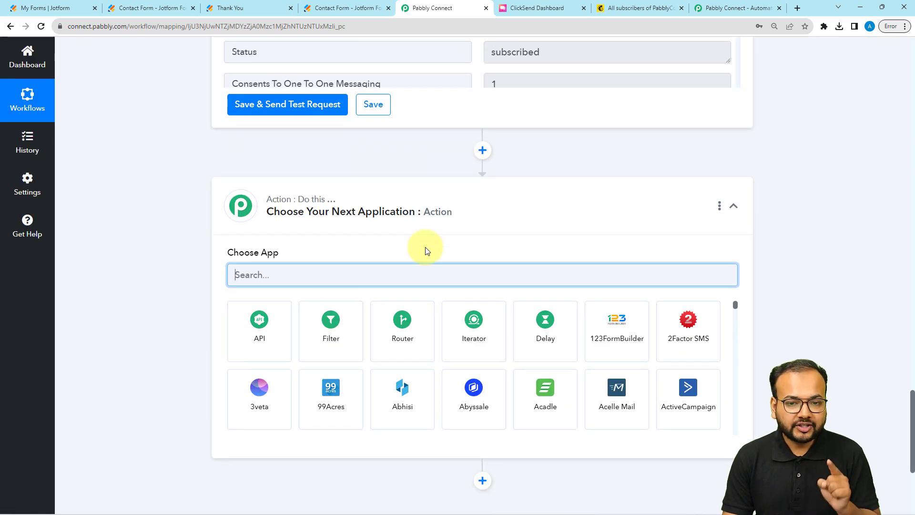
scroll(286, 192, down, 2)
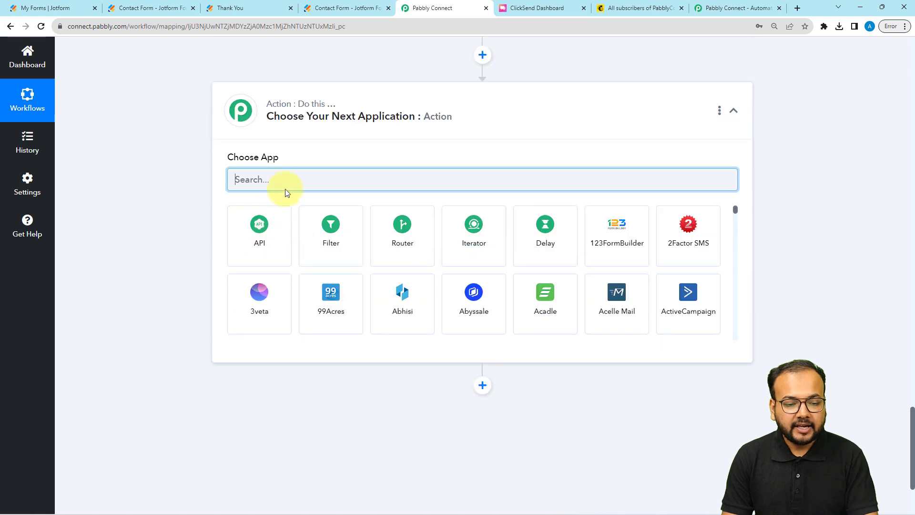
text(li)
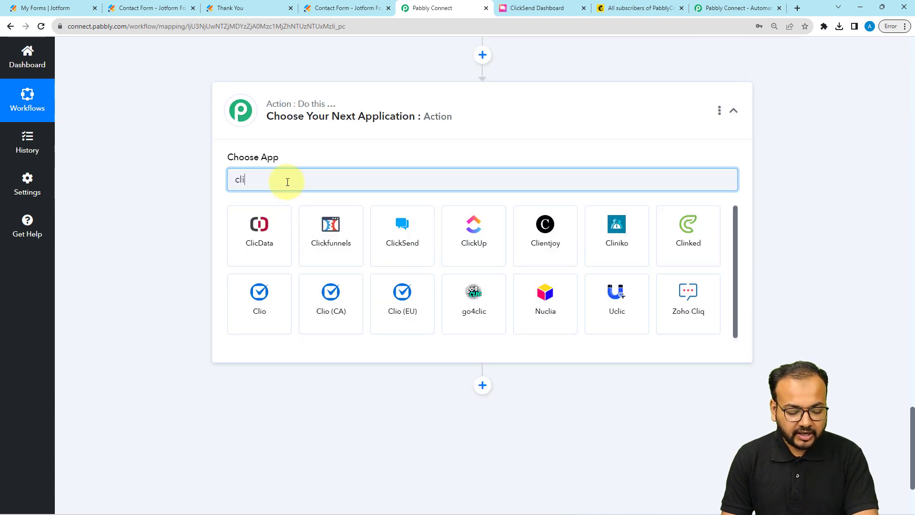
text(ck)
click(333, 261)
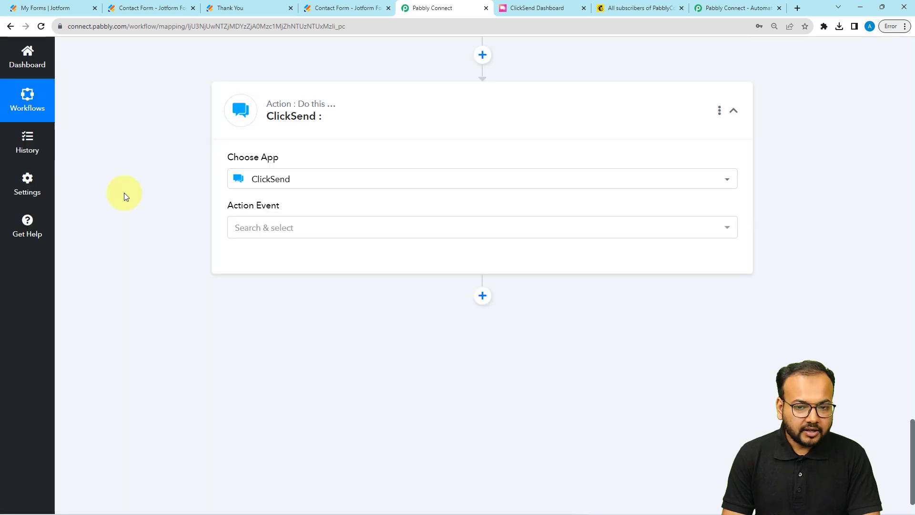
Set the action event to Send SMS and begin connecting a ClickSend account
scroll(124, 193, down, 1)
click(280, 178)
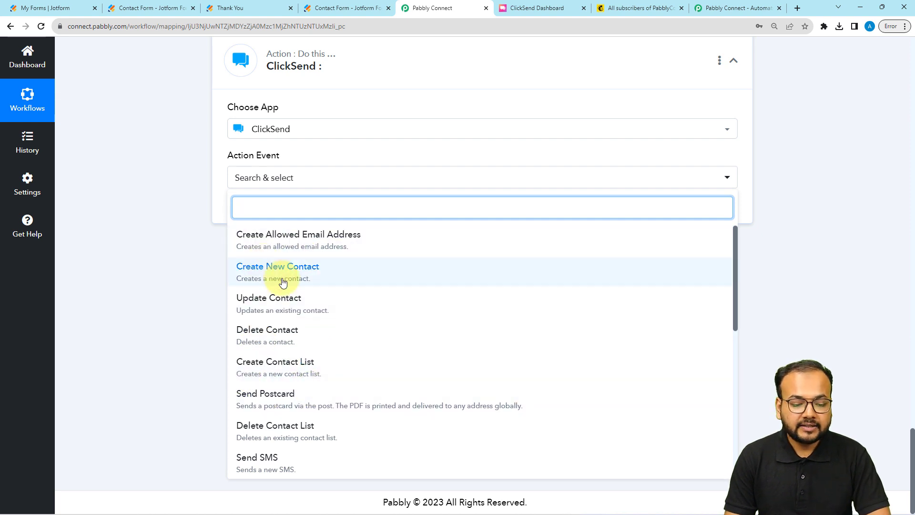
scroll(254, 399, down, 1)
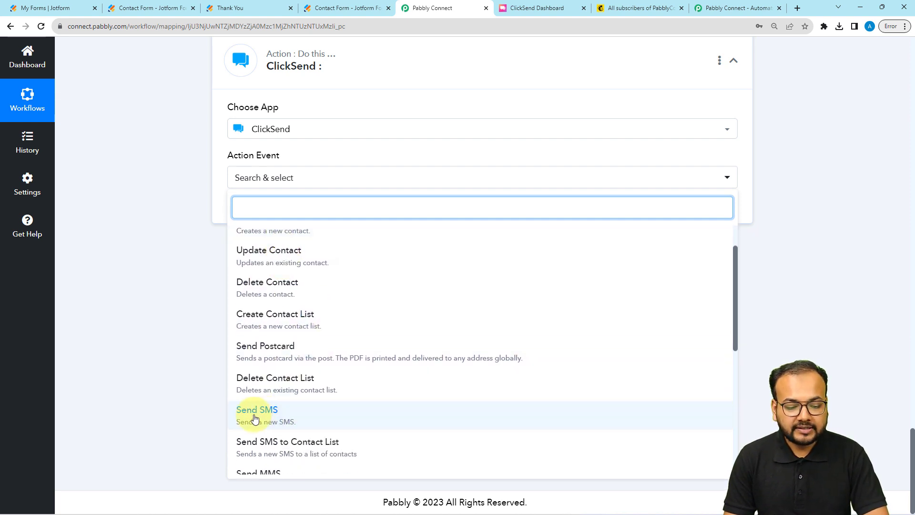
click(254, 418)
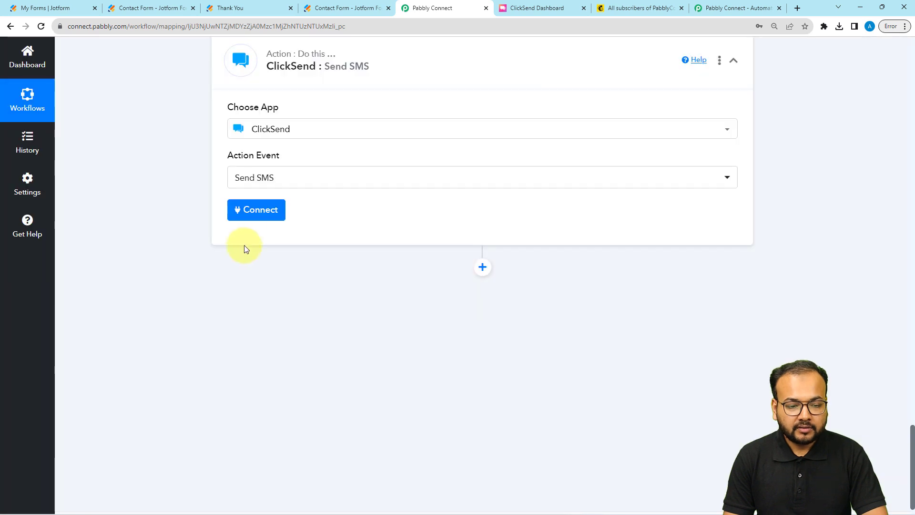
click(247, 220)
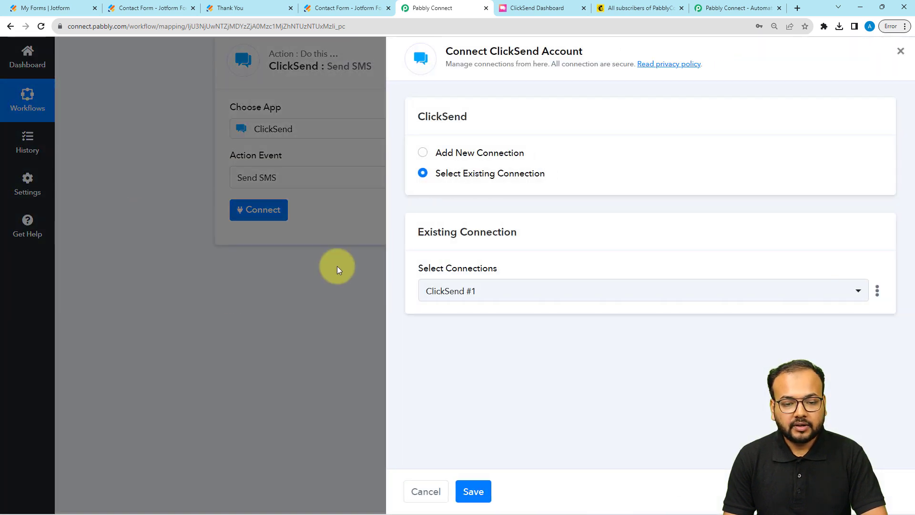
Start a new ClickSend #2 connection and go to the ClickSend dashboard
click(422, 153)
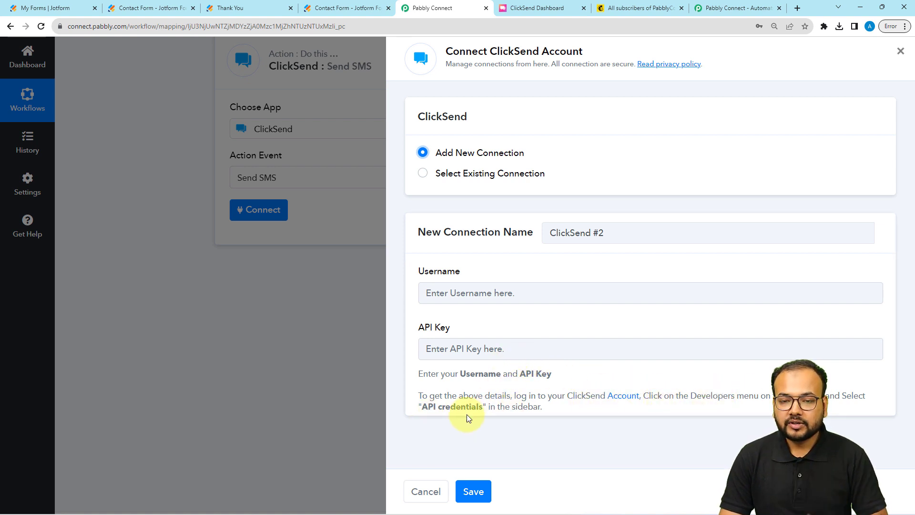
click(543, 9)
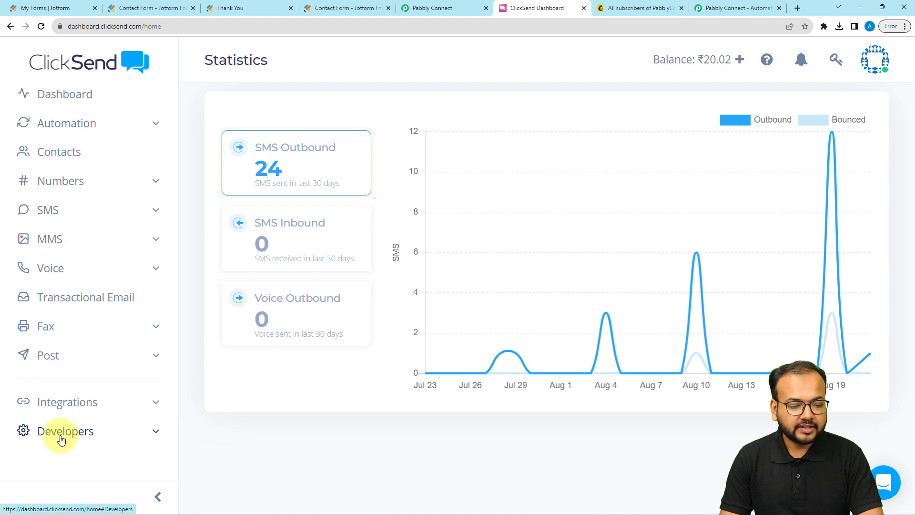
Open ClickSend's Developers > API Credentials page
click(61, 434)
scroll(85, 333, down, 1)
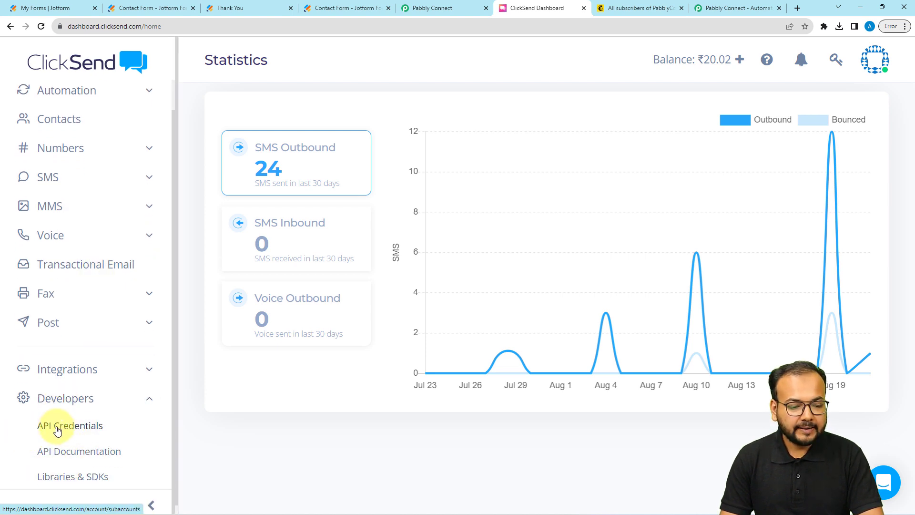
click(58, 430)
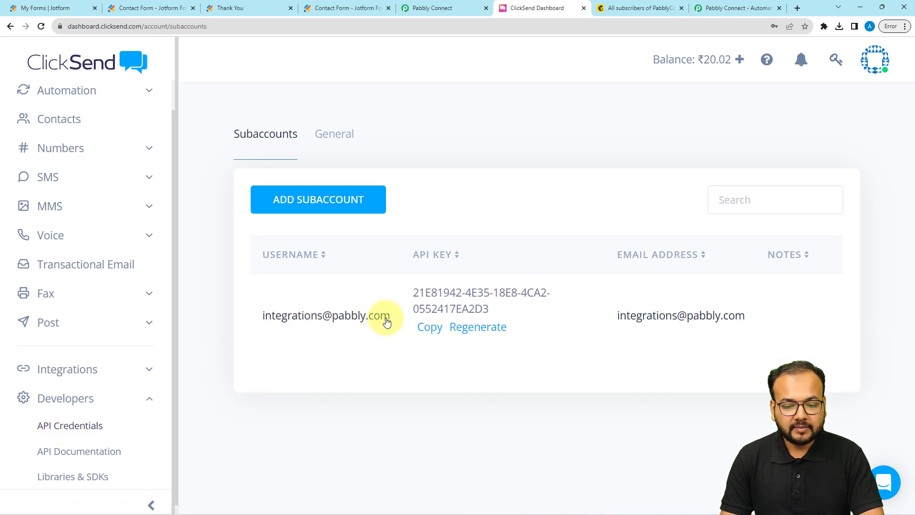
Copy the account username and API key and paste the key into Pabbly's connection form
click(385, 320)
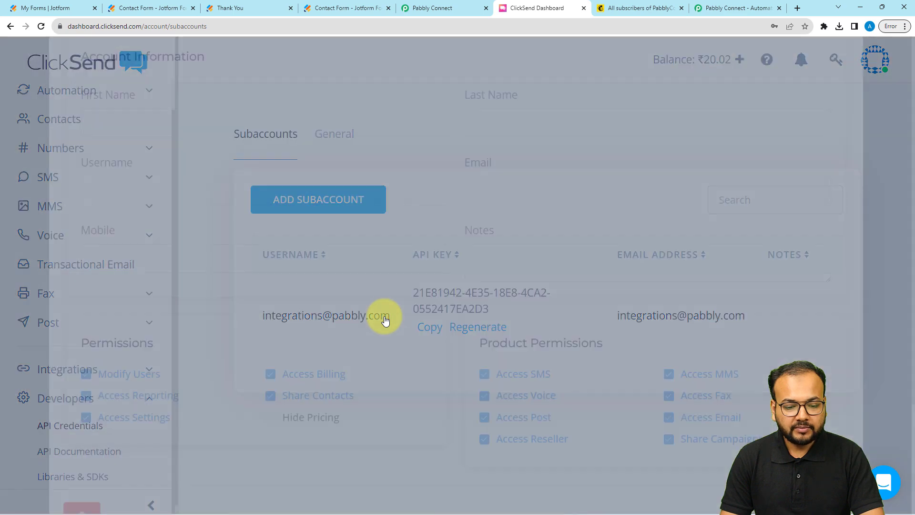
drag(207, 287, 90, 287)
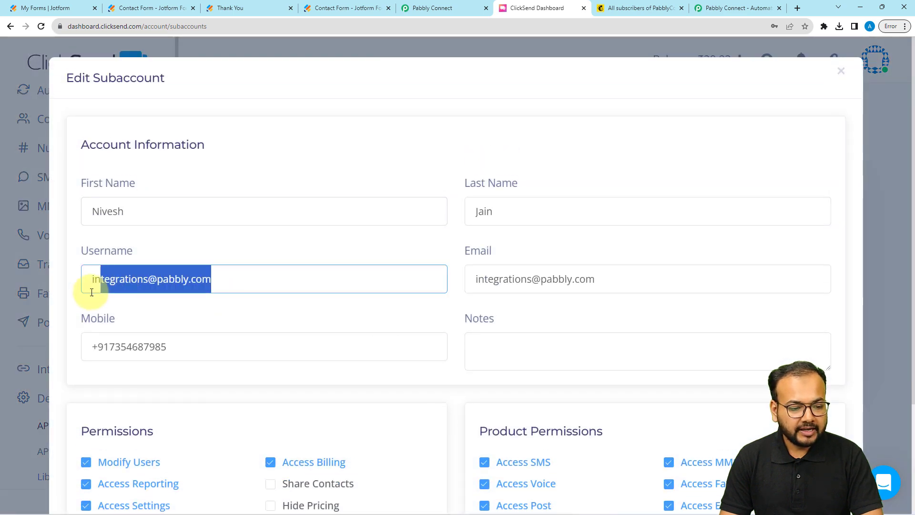
key(Escape)
click(421, 327)
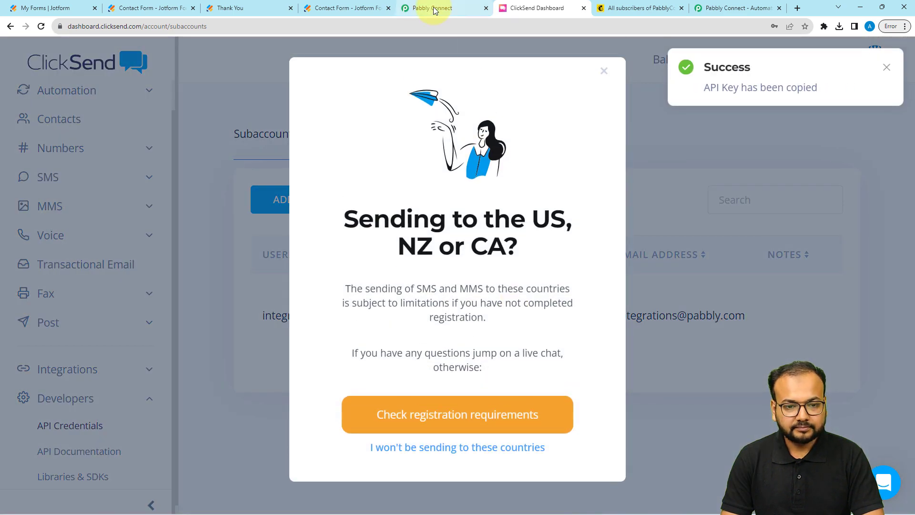
click(432, 9)
click(468, 348)
key(ctrl+v)
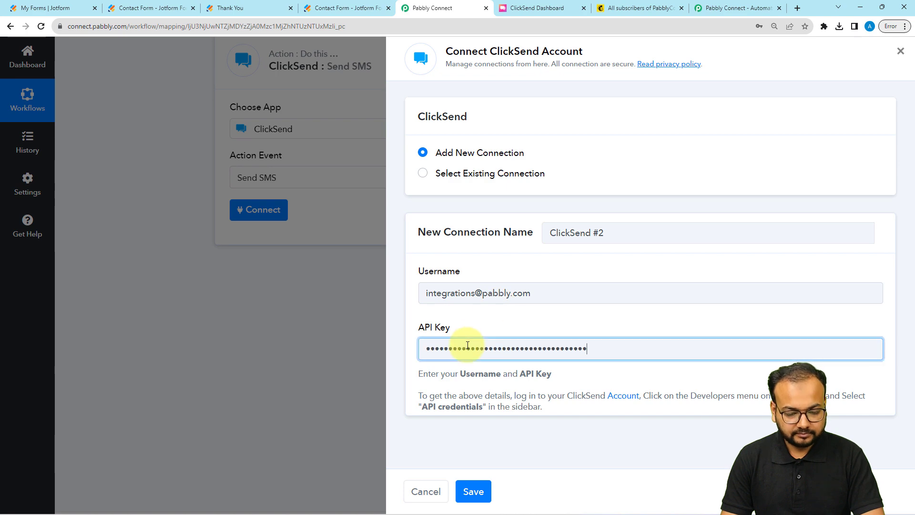
Save the ClickSend connection and map Number to the webhook's Q34 PhoneNumber Full
click(473, 491)
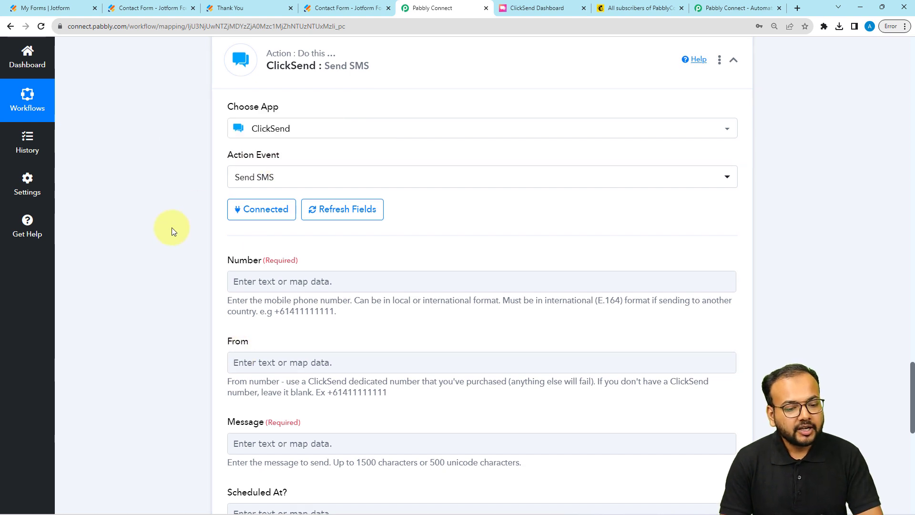
scroll(171, 228, down, 2)
click(259, 189)
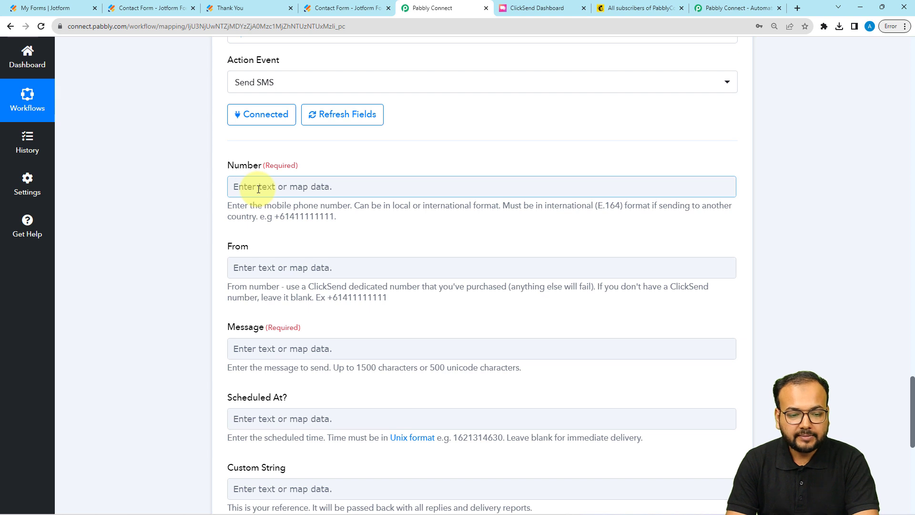
scroll(253, 191, down, 2)
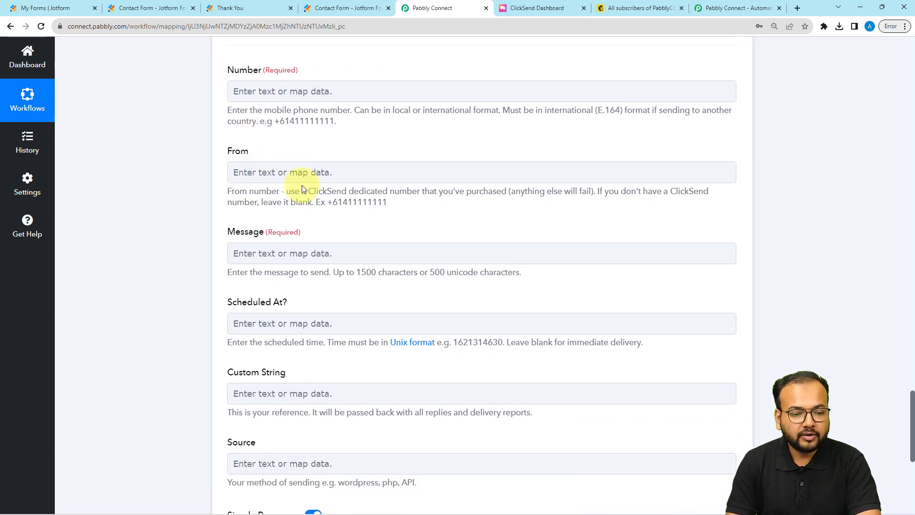
scroll(302, 187, down, 1)
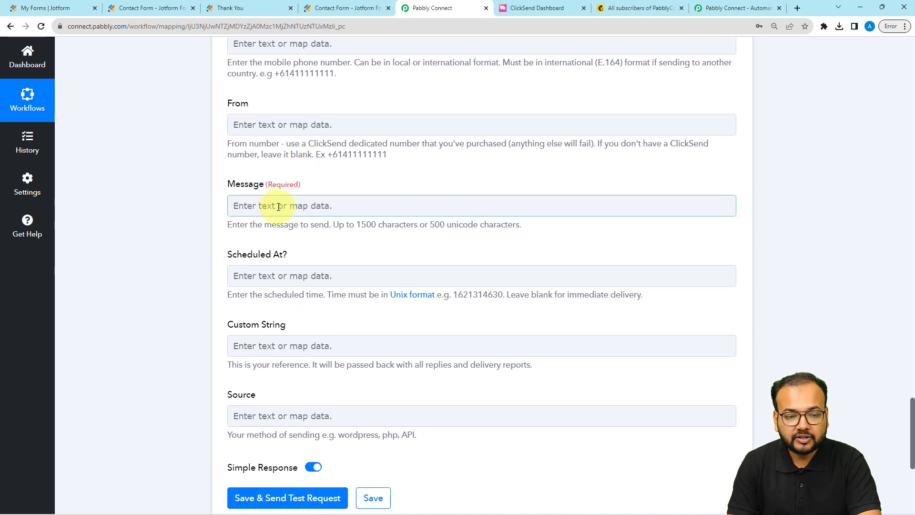
scroll(274, 205, up, 2)
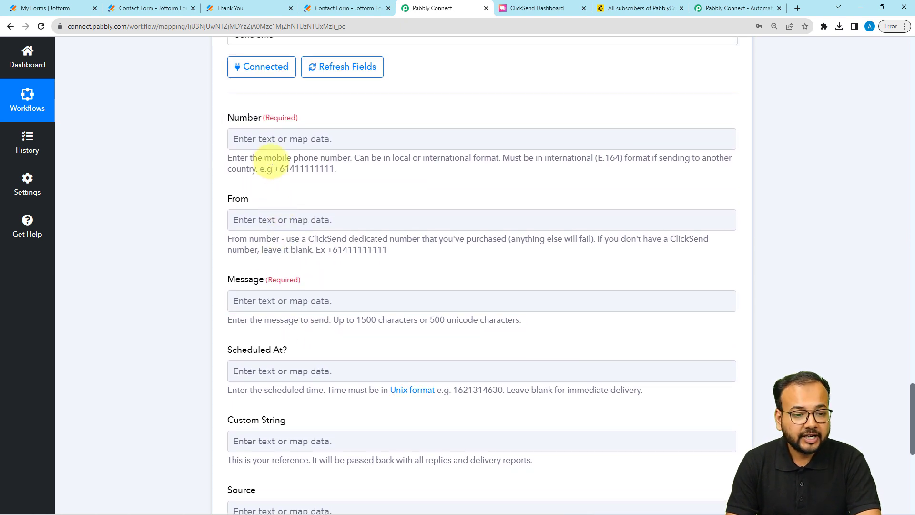
click(262, 138)
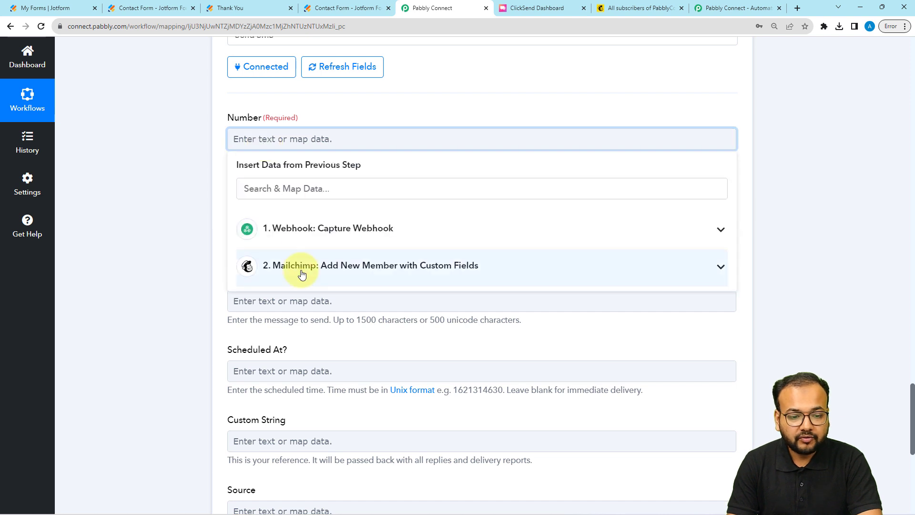
click(298, 243)
scroll(306, 372, down, 7)
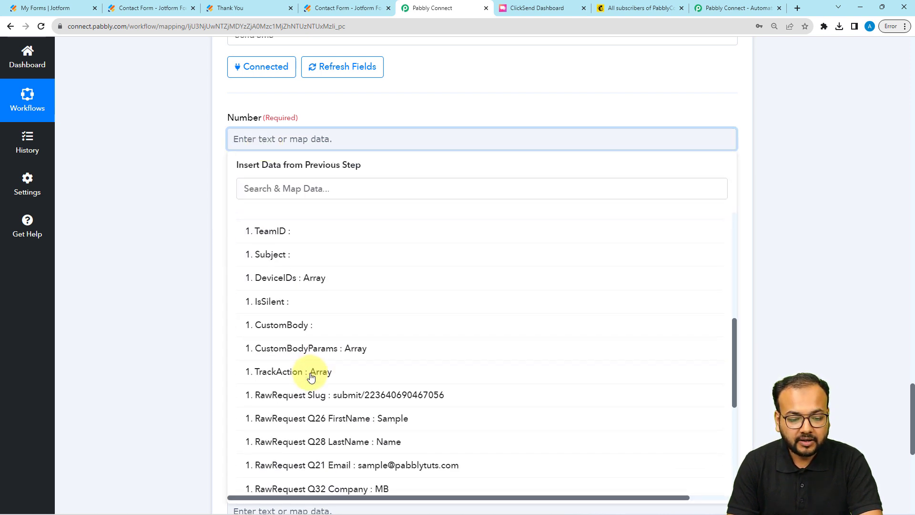
scroll(311, 378, down, 4)
click(407, 332)
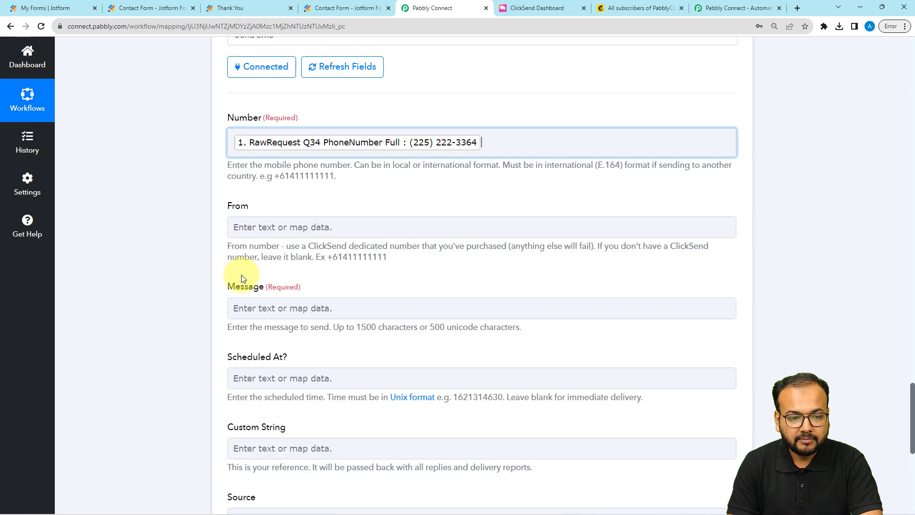
click(162, 215)
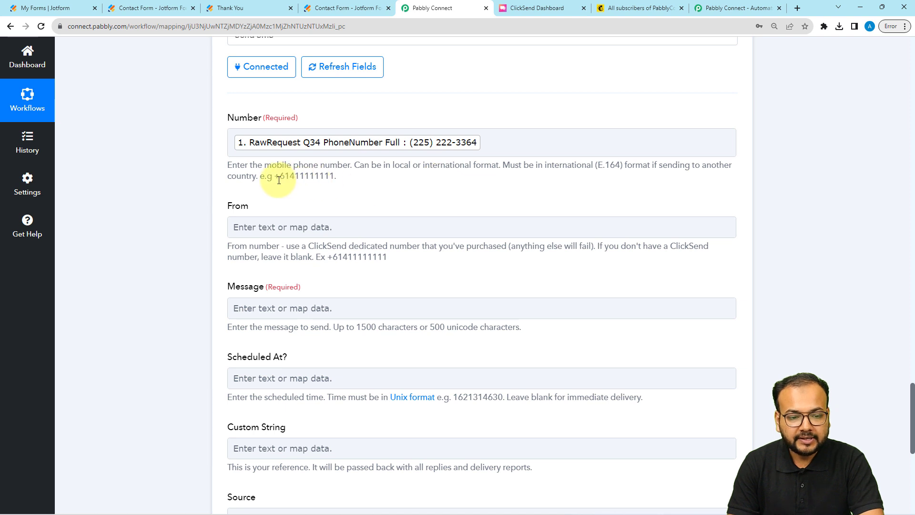
Prefix the Number field's phone token with the +91 country code
click(234, 142)
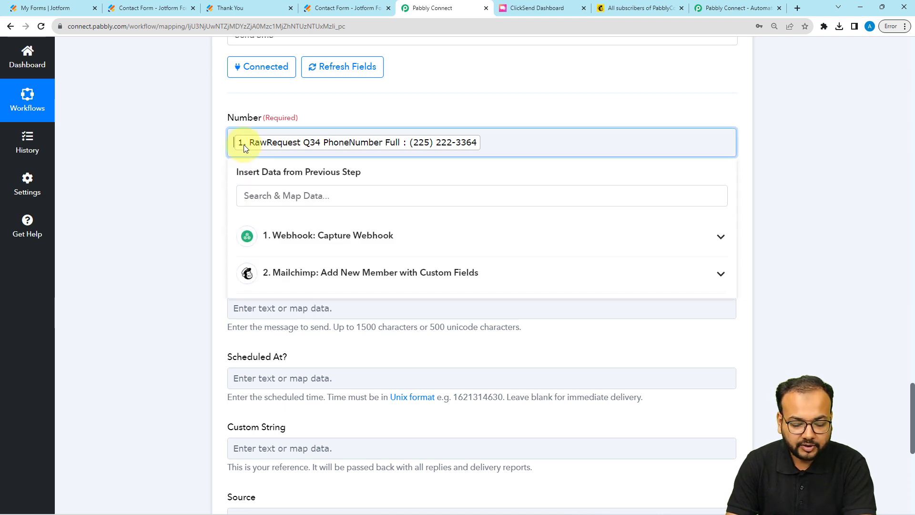
text(+)
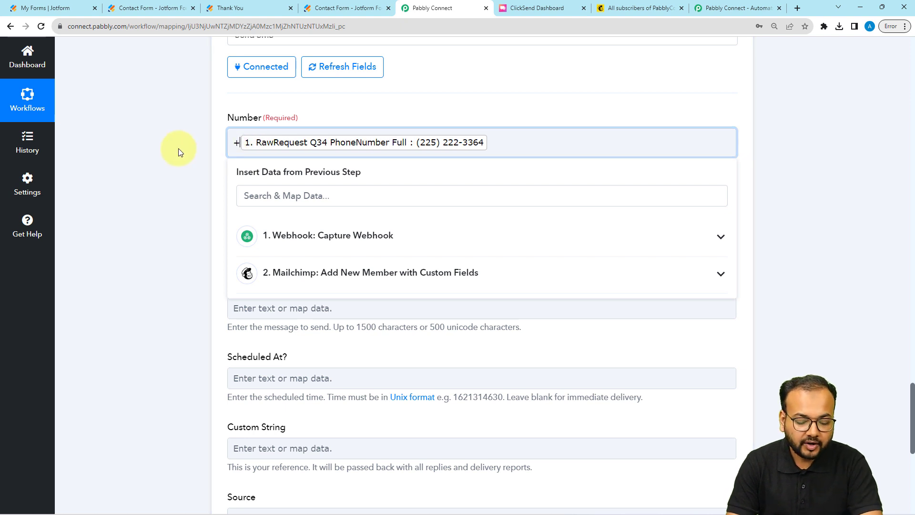
text(91)
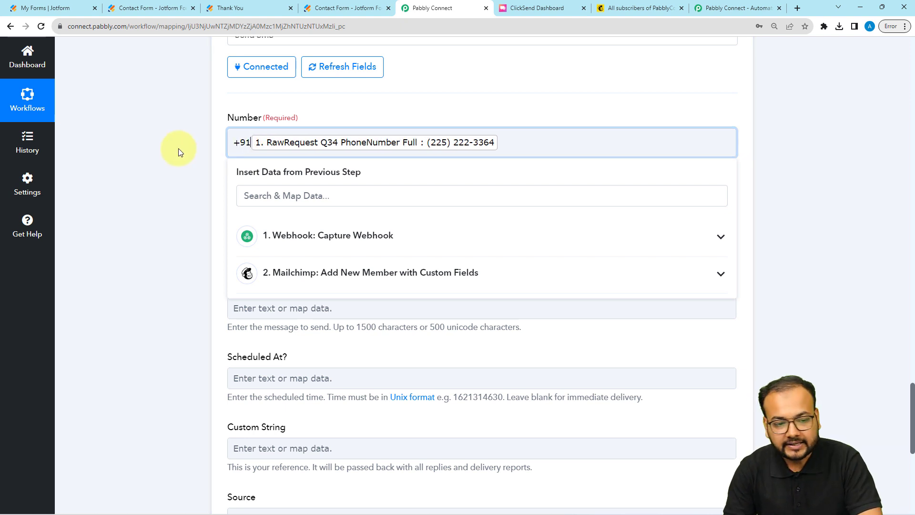
click(178, 148)
scroll(178, 149, down, 3)
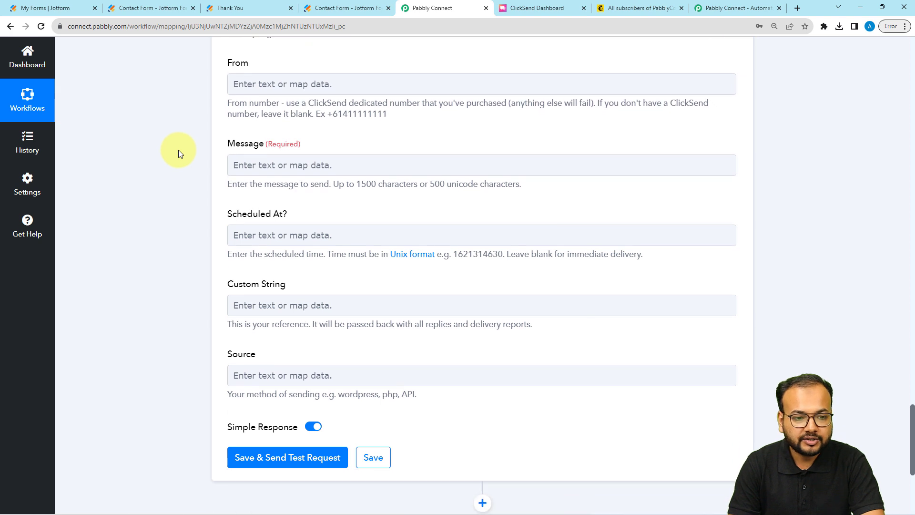
Fill in the From sender name and paste a thank-you SMS with Name, Email, Company lines
click(281, 86)
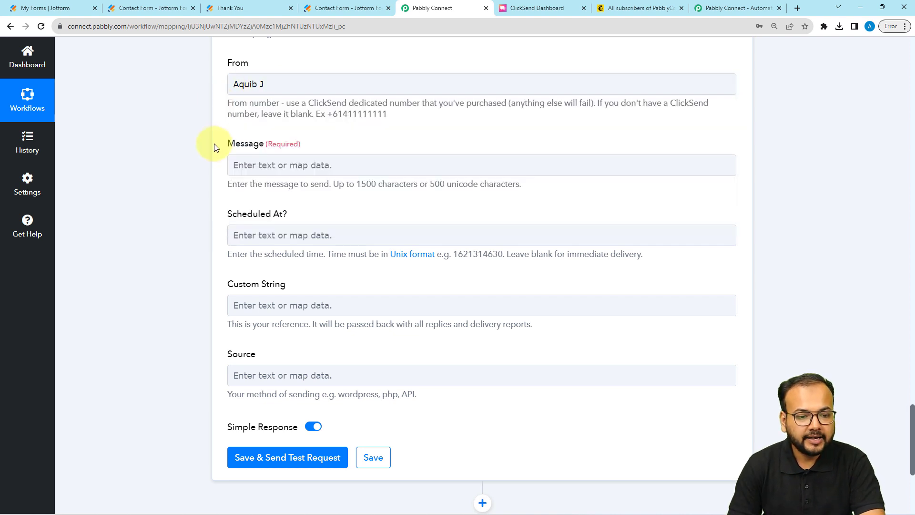
click(249, 162)
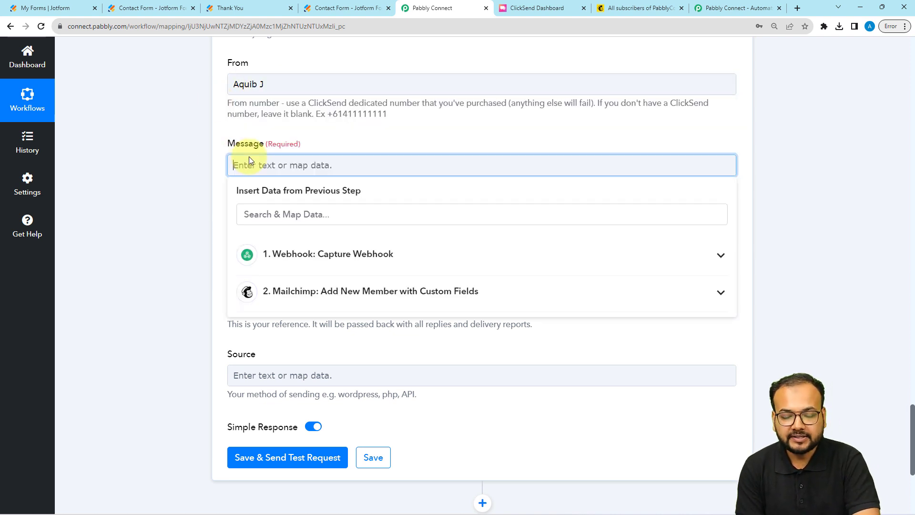
text(Hey there!  Thanks for signing up. We have received your details via form submission. The details received are as follows:-  Name: Email: Company:  We will keep you informed about any updates via SMS messages. Thanks again.)
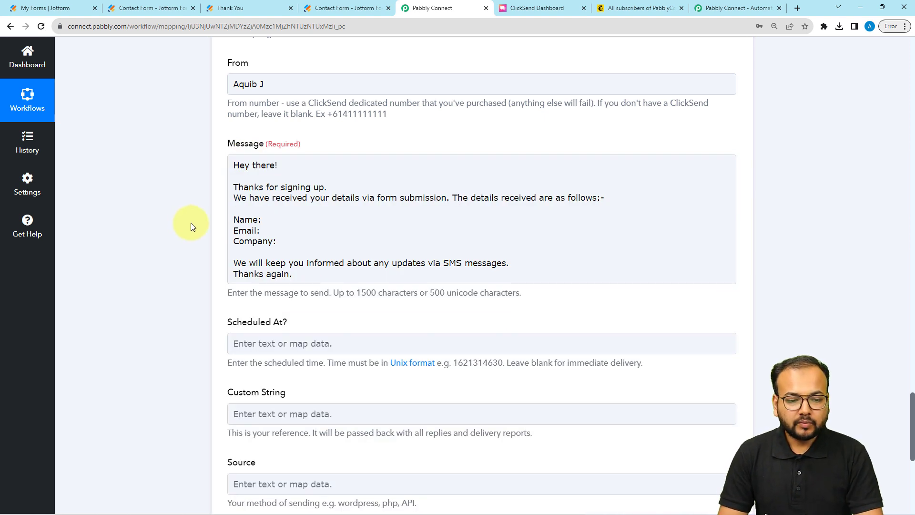
click(246, 171)
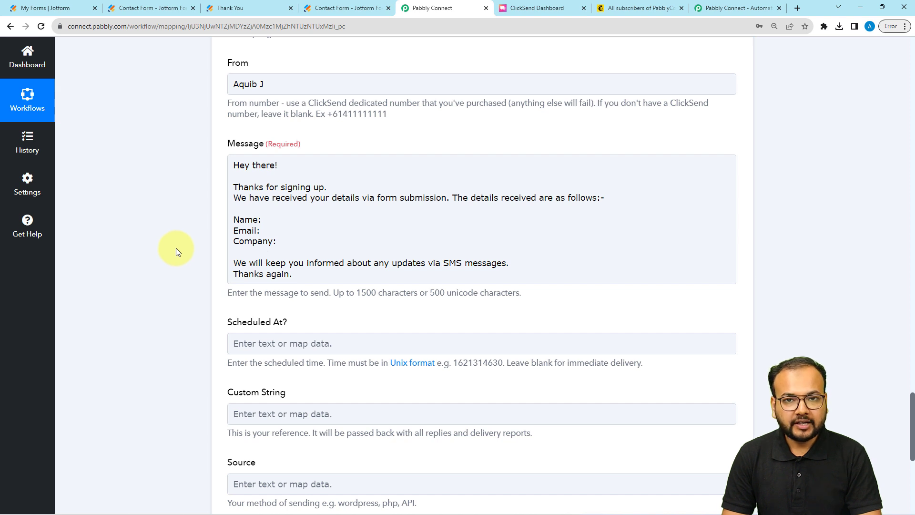
Insert Q26 FirstName and Q28 LastName after the message's Name: label
click(266, 221)
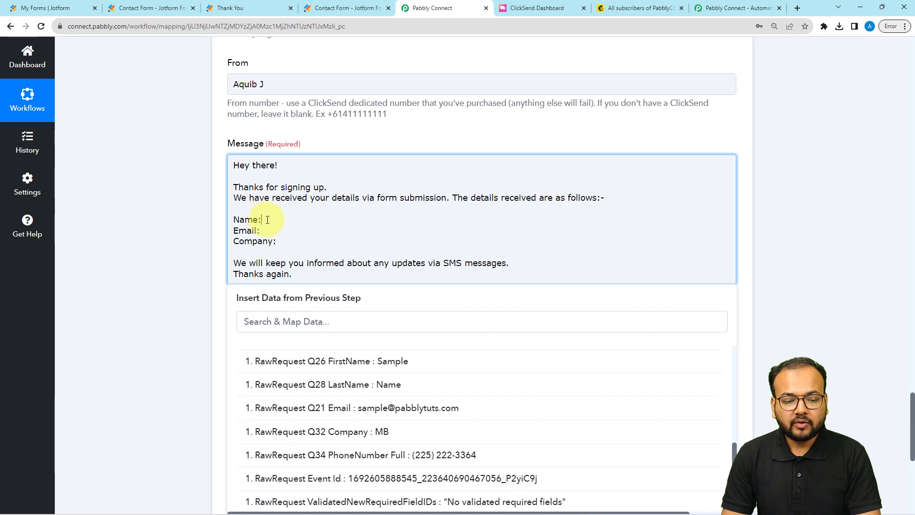
scroll(169, 217, down, 1)
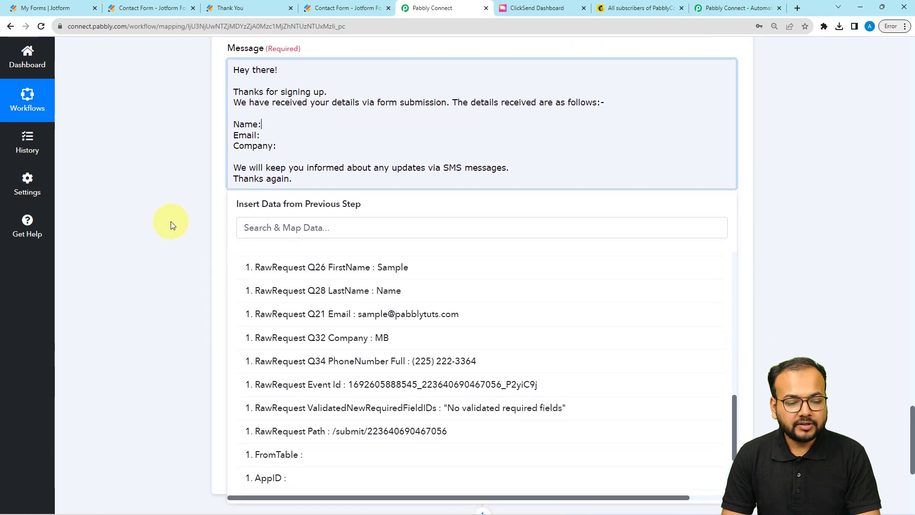
scroll(184, 286, up, 3)
scroll(190, 295, down, 5)
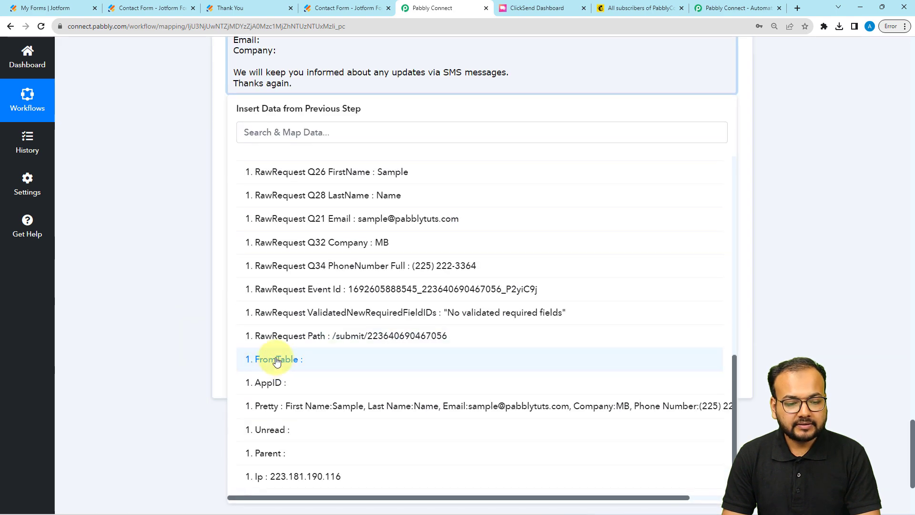
scroll(292, 321, up, 10)
scroll(292, 320, up, 3)
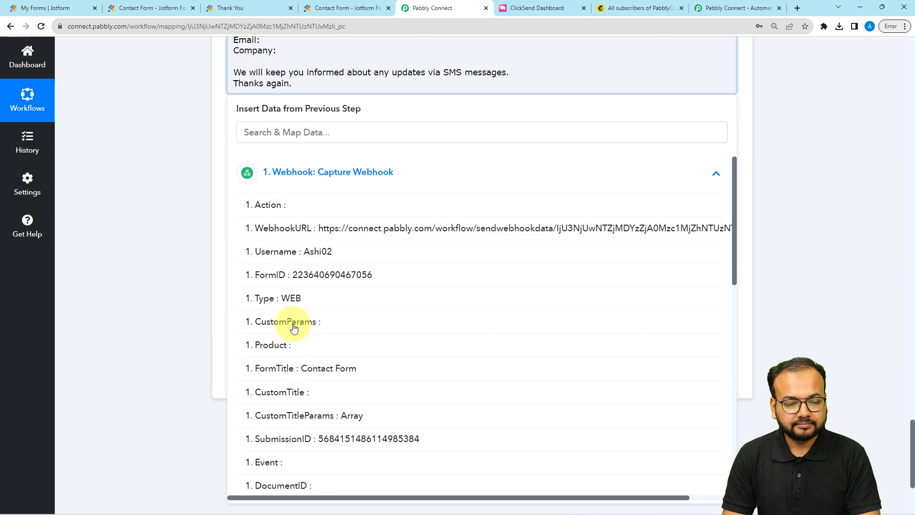
click(302, 166)
scroll(119, 187, up, 4)
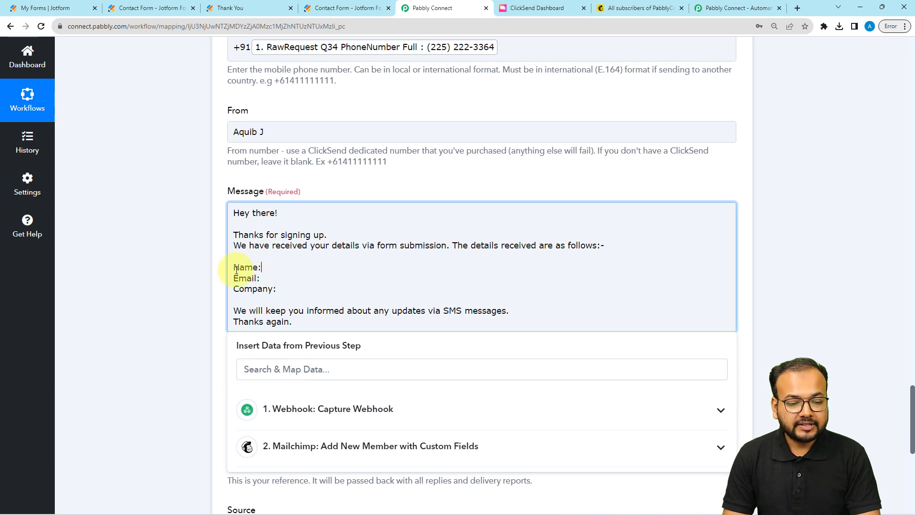
scroll(185, 306, down, 2)
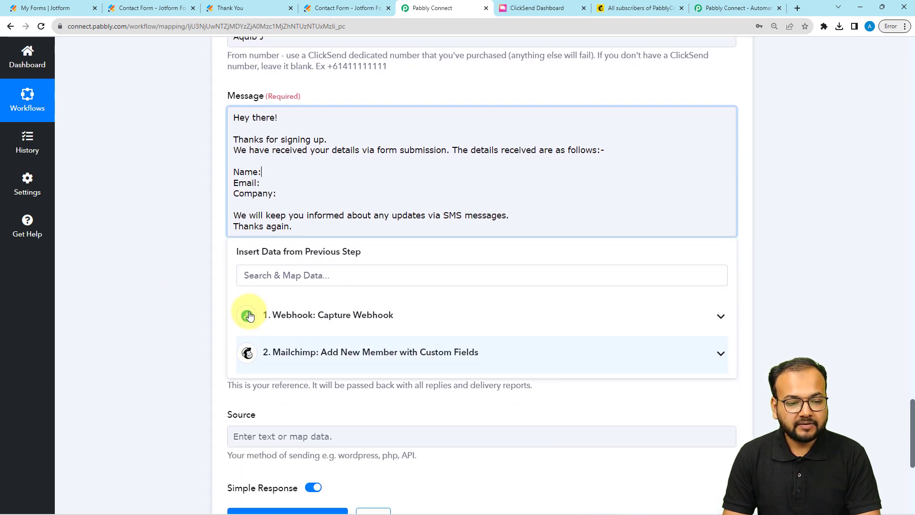
click(328, 332)
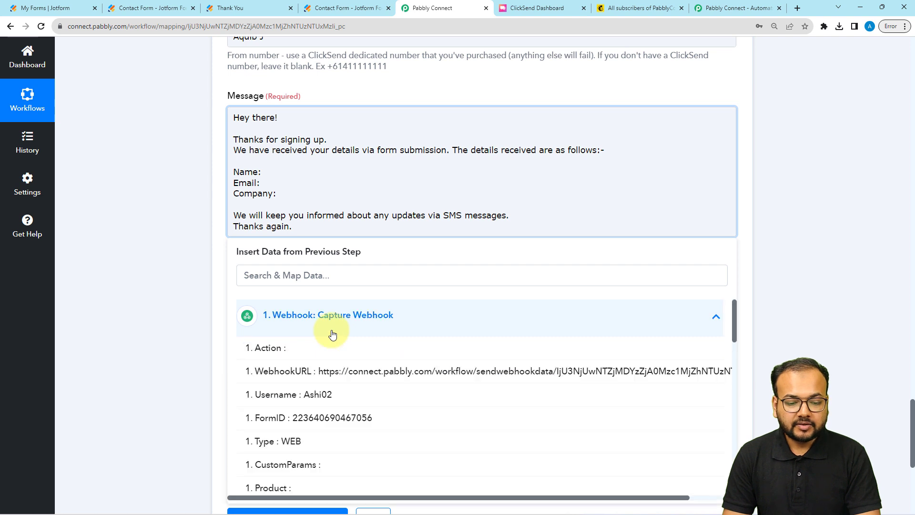
scroll(320, 441, down, 10)
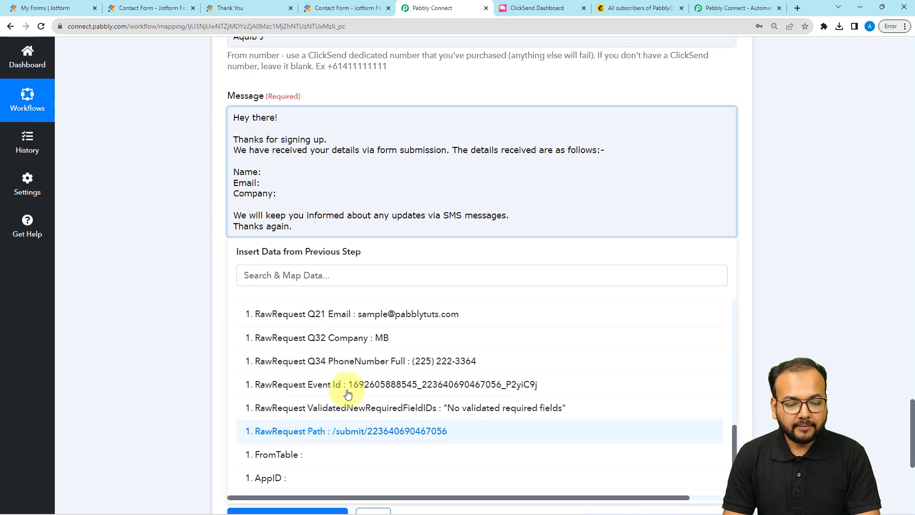
scroll(350, 409, up, 3)
click(378, 364)
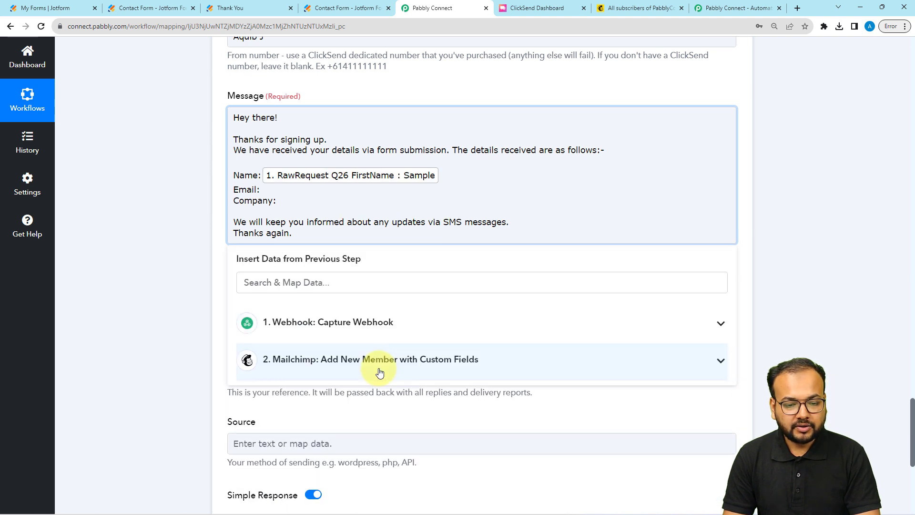
click(321, 321)
scroll(351, 395, down, 2)
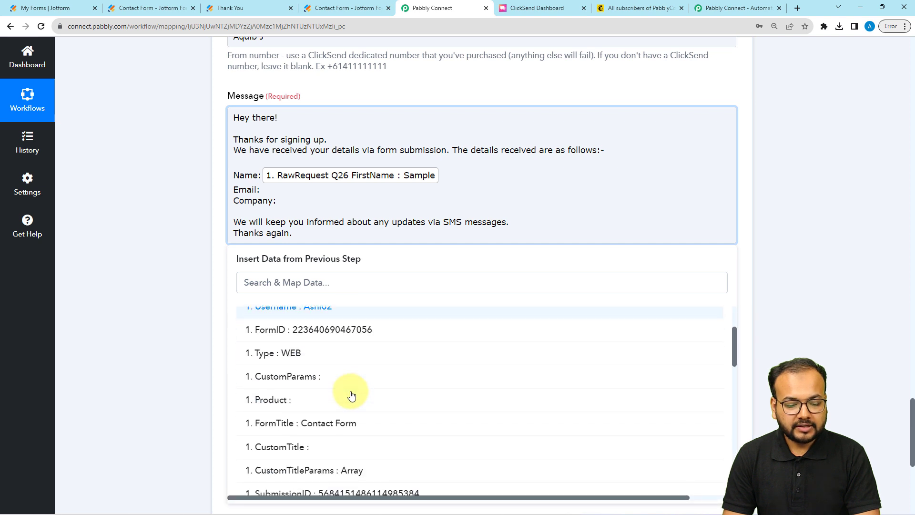
scroll(351, 394, down, 8)
scroll(351, 388, up, 3)
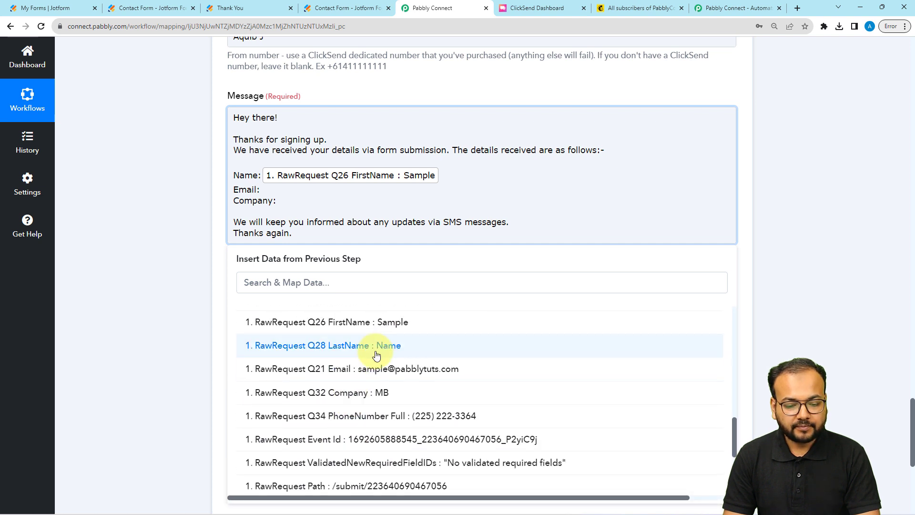
click(376, 355)
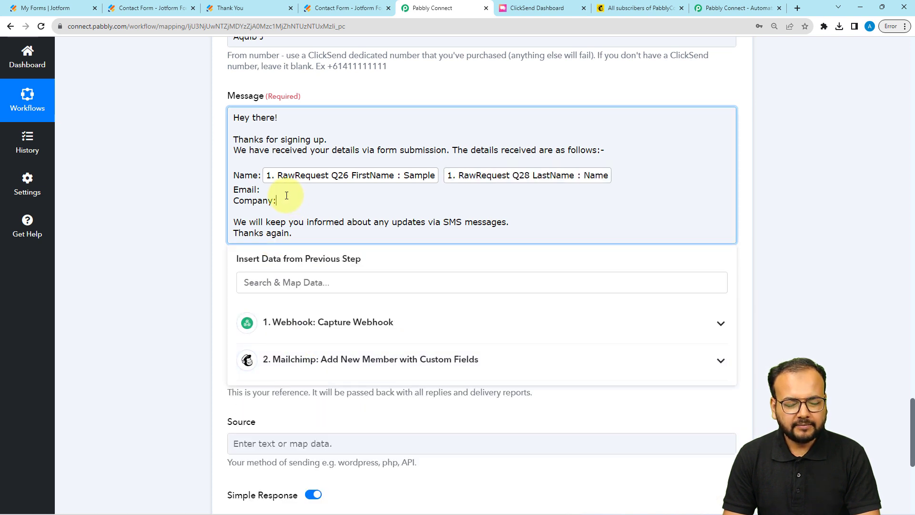
Insert Q21 Email after Email: and Q32 Company after Company:
click(260, 189)
click(301, 322)
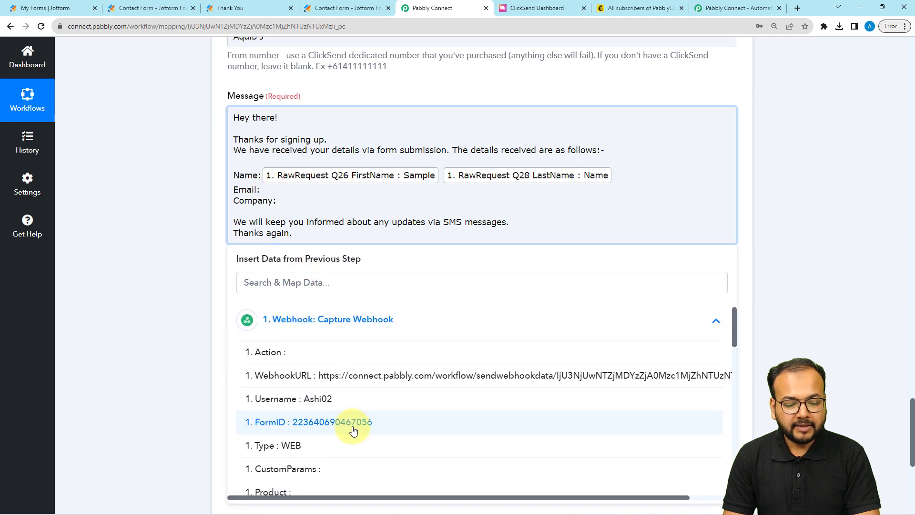
scroll(351, 429, down, 10)
scroll(379, 380, up, 2)
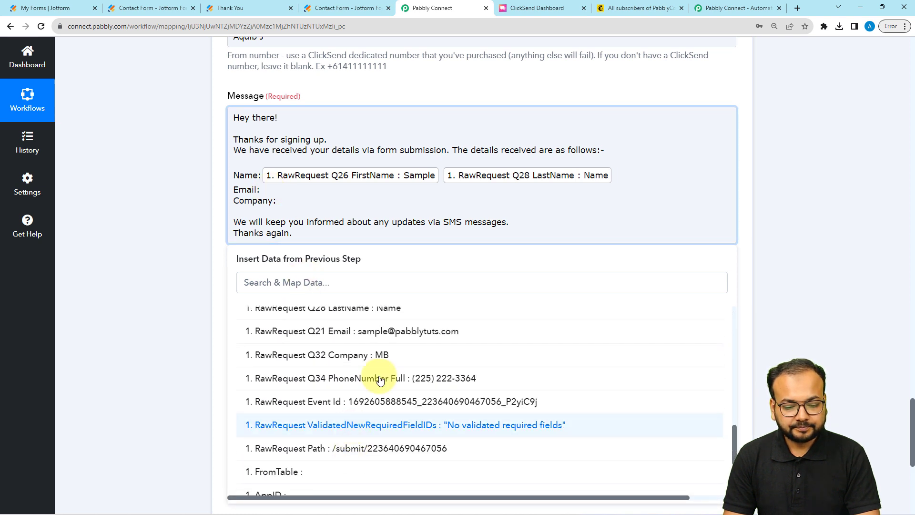
click(376, 330)
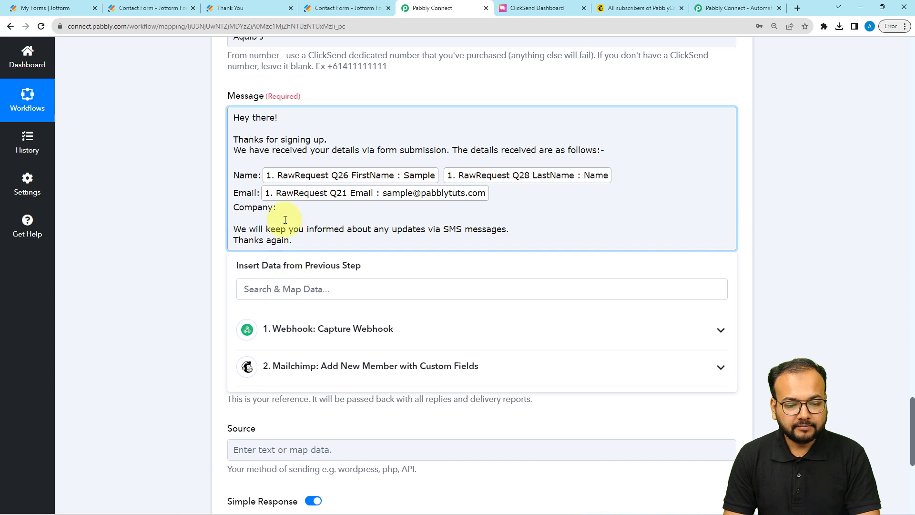
click(277, 207)
click(305, 328)
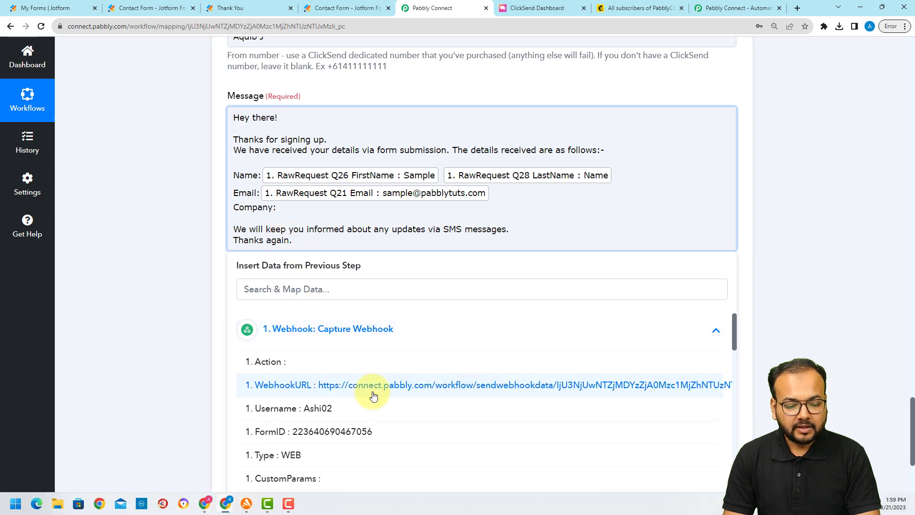
scroll(373, 396, down, 10)
scroll(367, 410, up, 1)
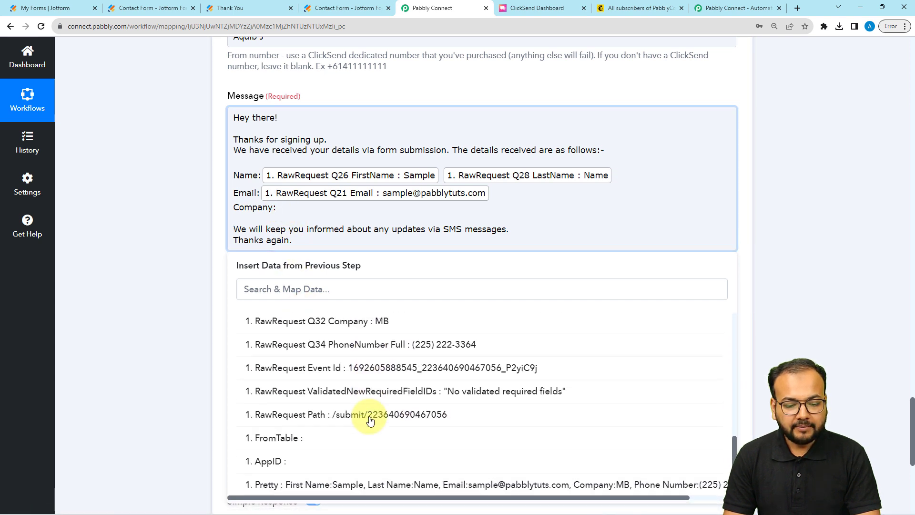
scroll(367, 414, up, 1)
click(378, 351)
click(145, 260)
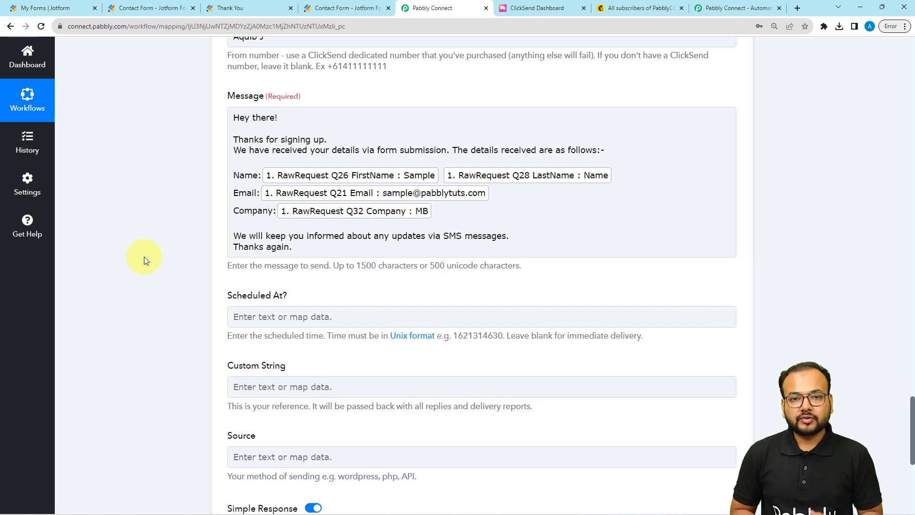
scroll(145, 260, up, 1)
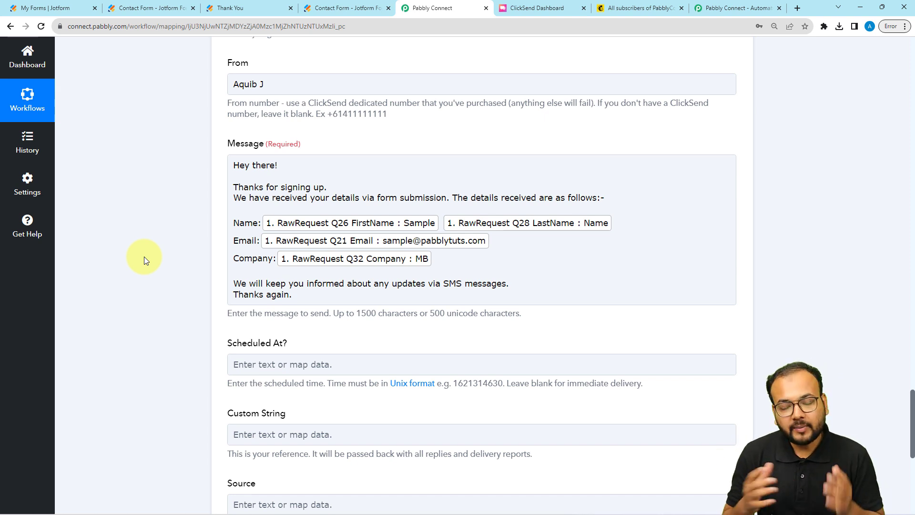
scroll(144, 256, down, 1)
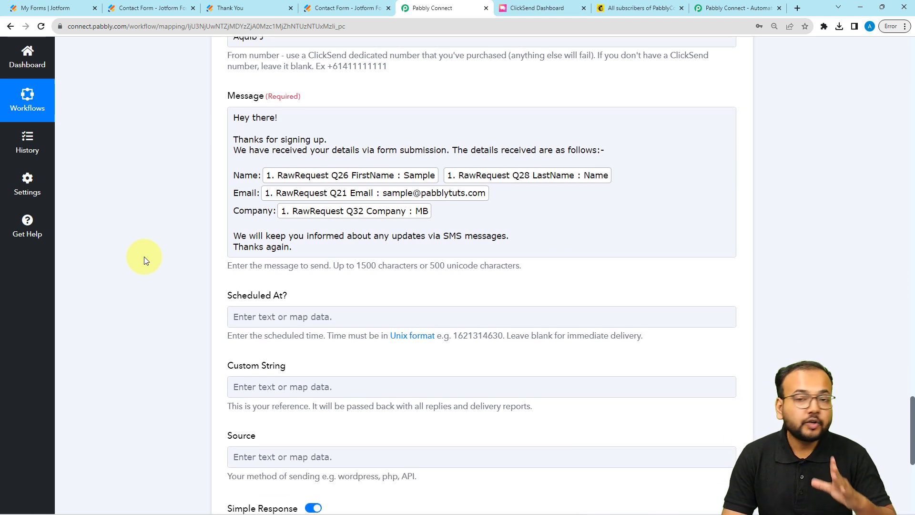
scroll(144, 257, down, 3)
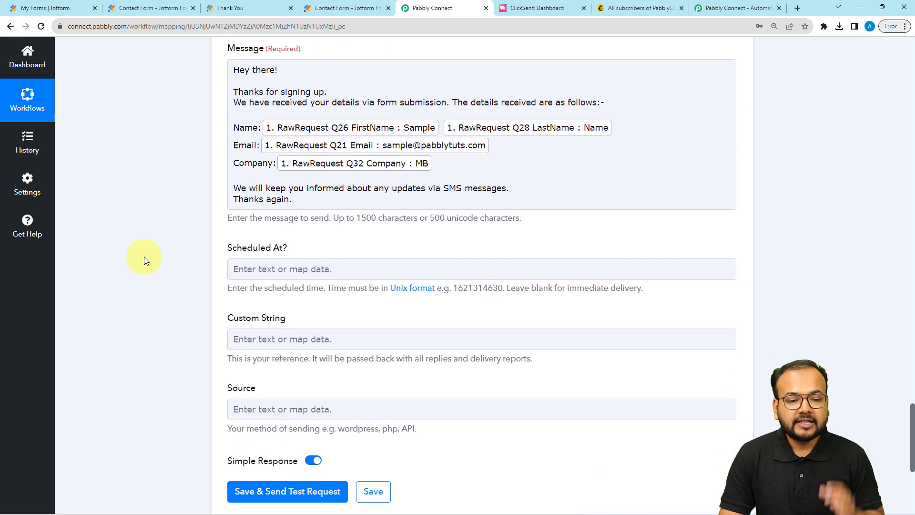
scroll(145, 259, down, 2)
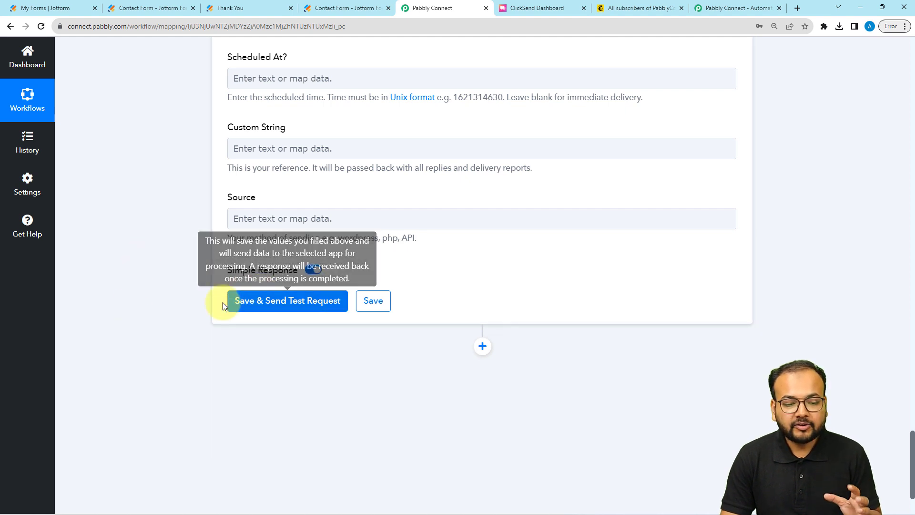
scroll(162, 351, up, 1)
scroll(162, 350, up, 7)
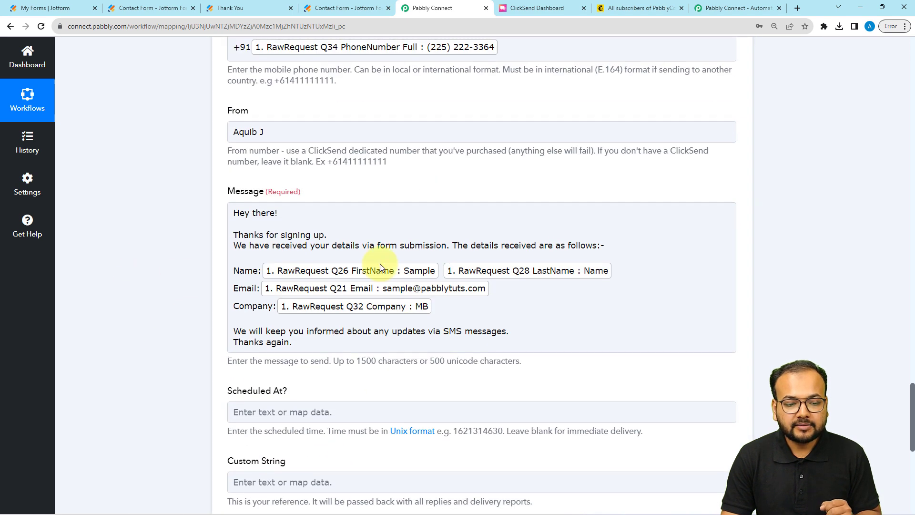
scroll(145, 305, up, 2)
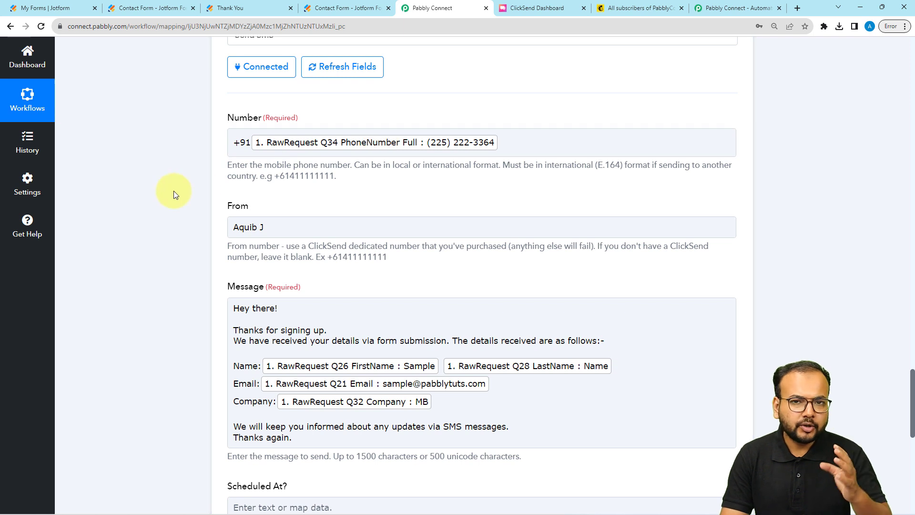
scroll(174, 190, down, 5)
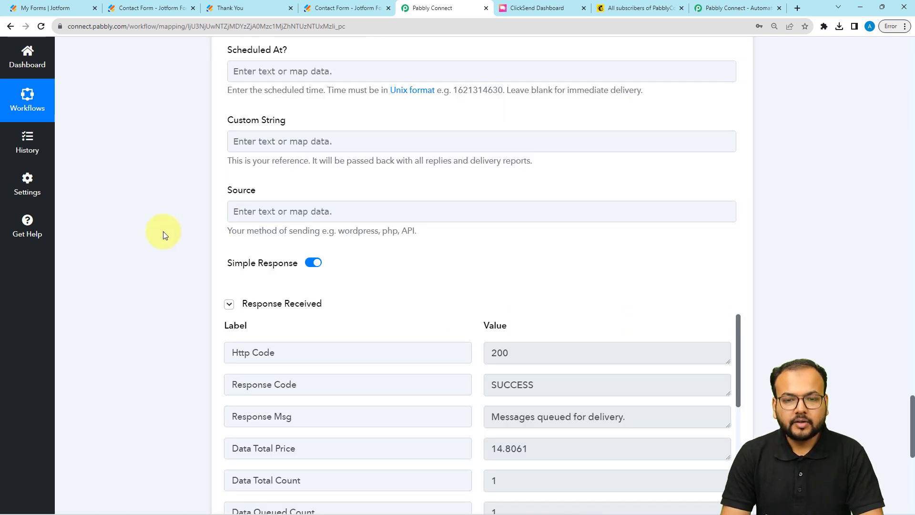
Scroll through the ClickSend test response to confirm Http Code 200, SUCCESS, and queued delivery
scroll(163, 231, down, 3)
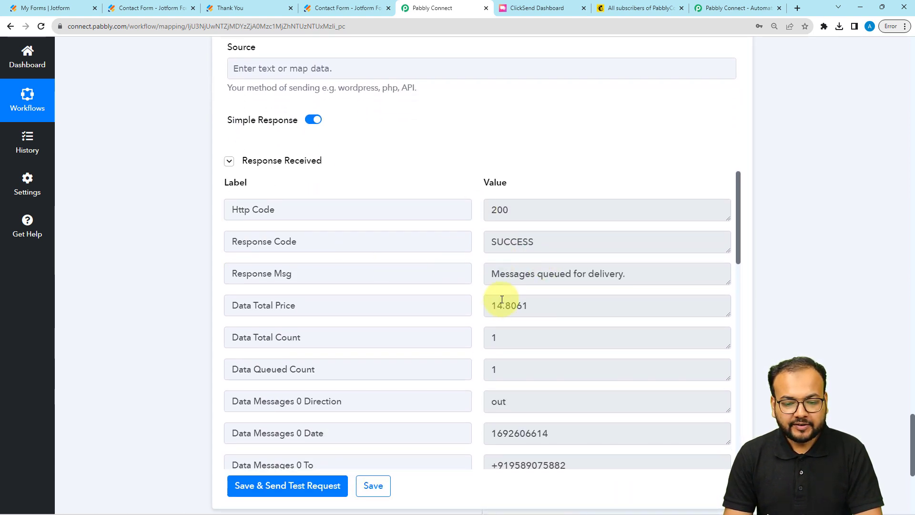
scroll(505, 299, up, 3)
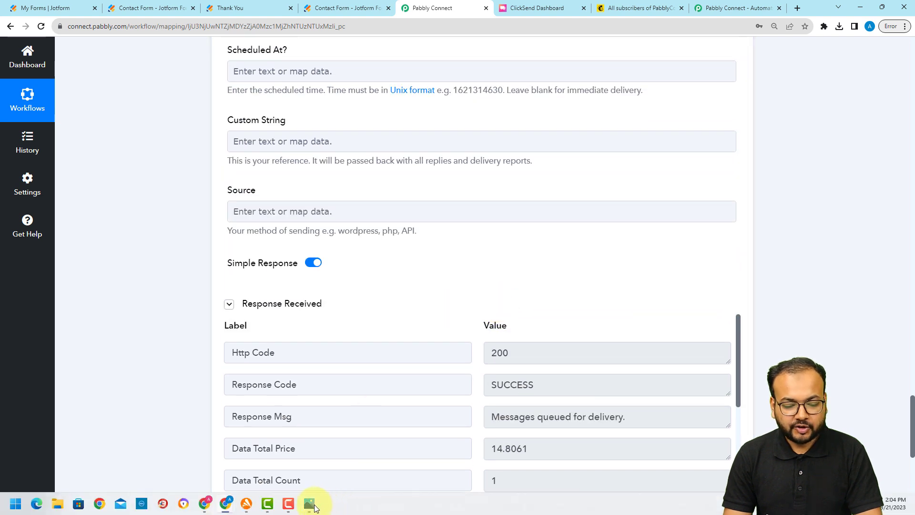
click(309, 503)
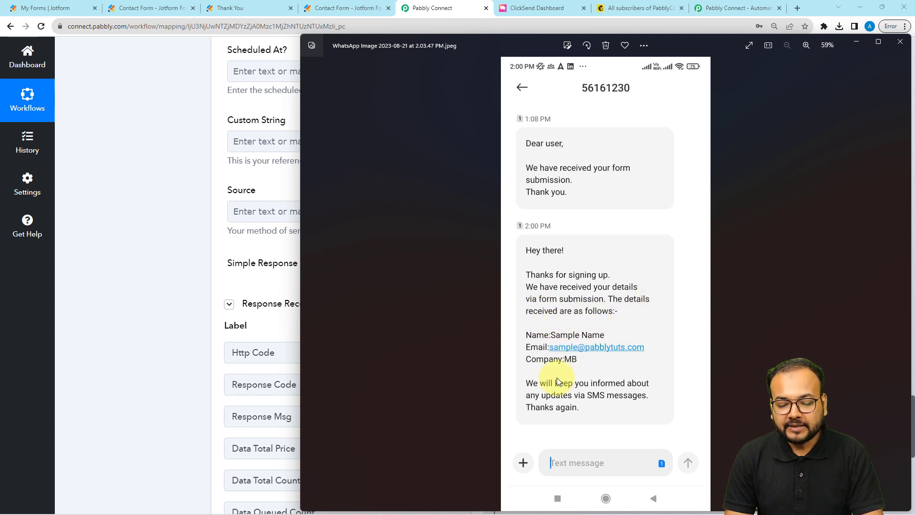
click(850, 43)
scroll(137, 235, up, 6)
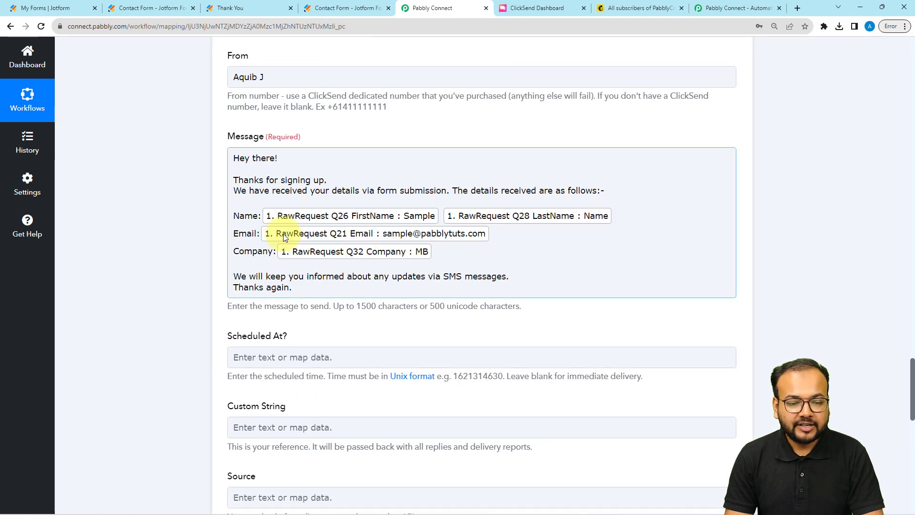
click(202, 260)
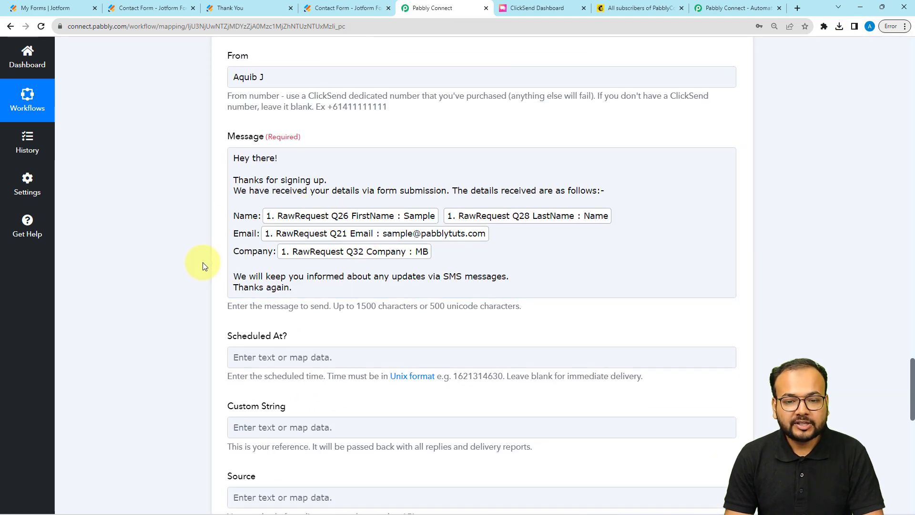